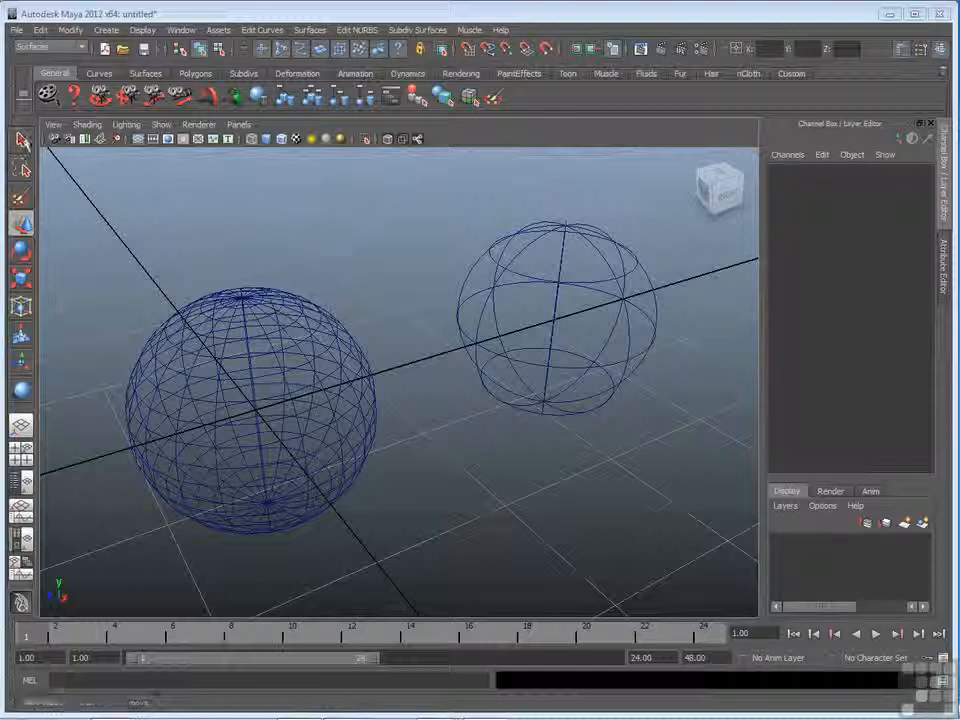
# Activate the Select tool, select the polygon sphere and the NURBS sphere in turn as objects, and clear the selection.
pyautogui.click(22, 142)
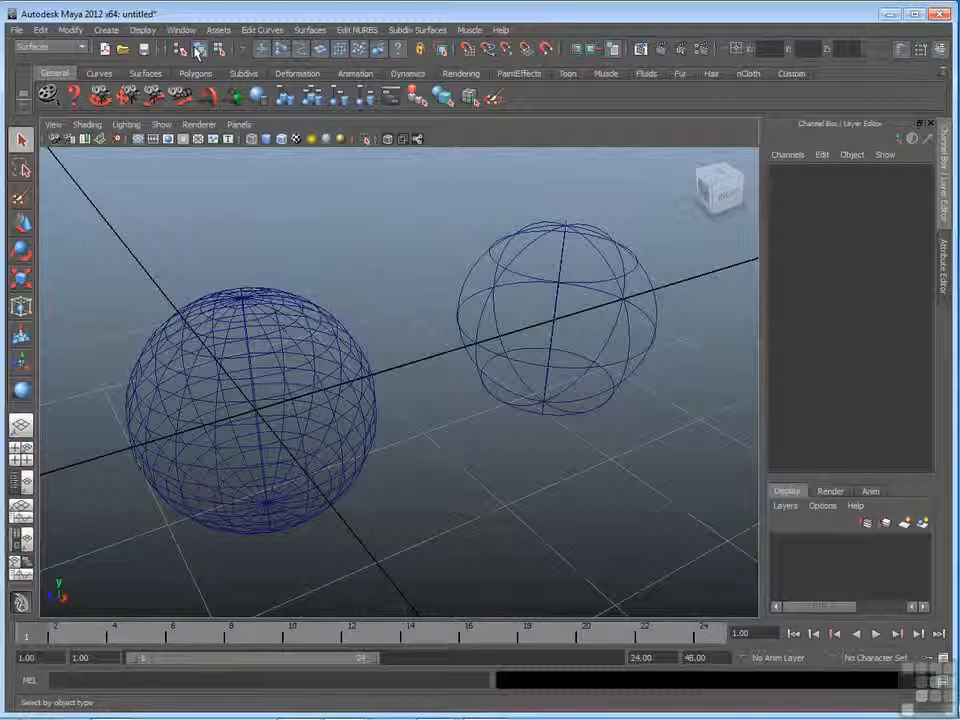
pyautogui.click(284, 338)
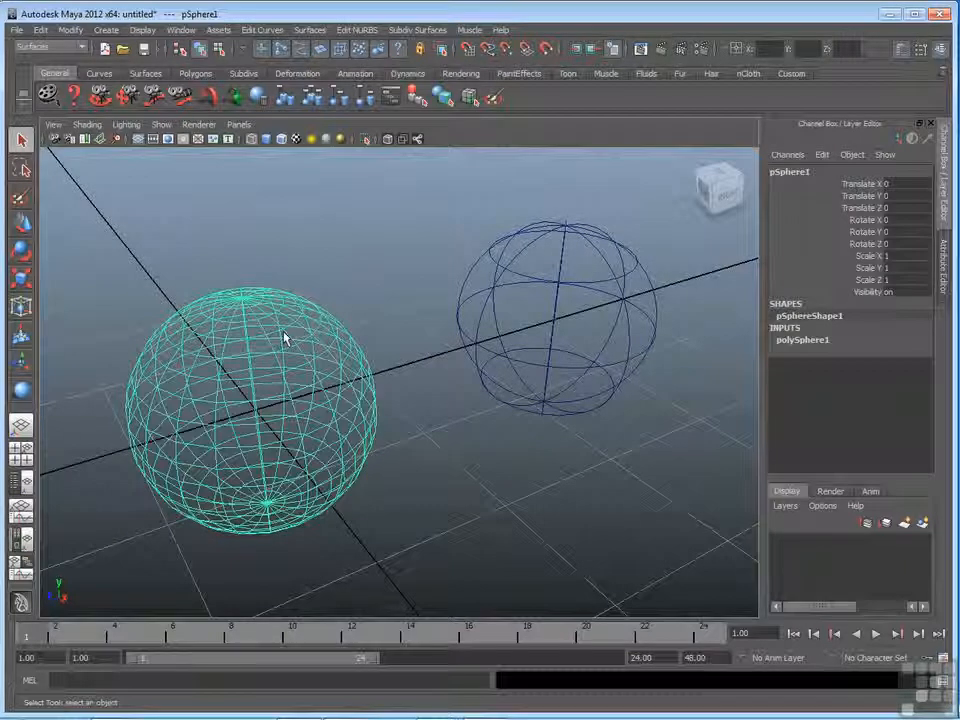
pyautogui.click(506, 270)
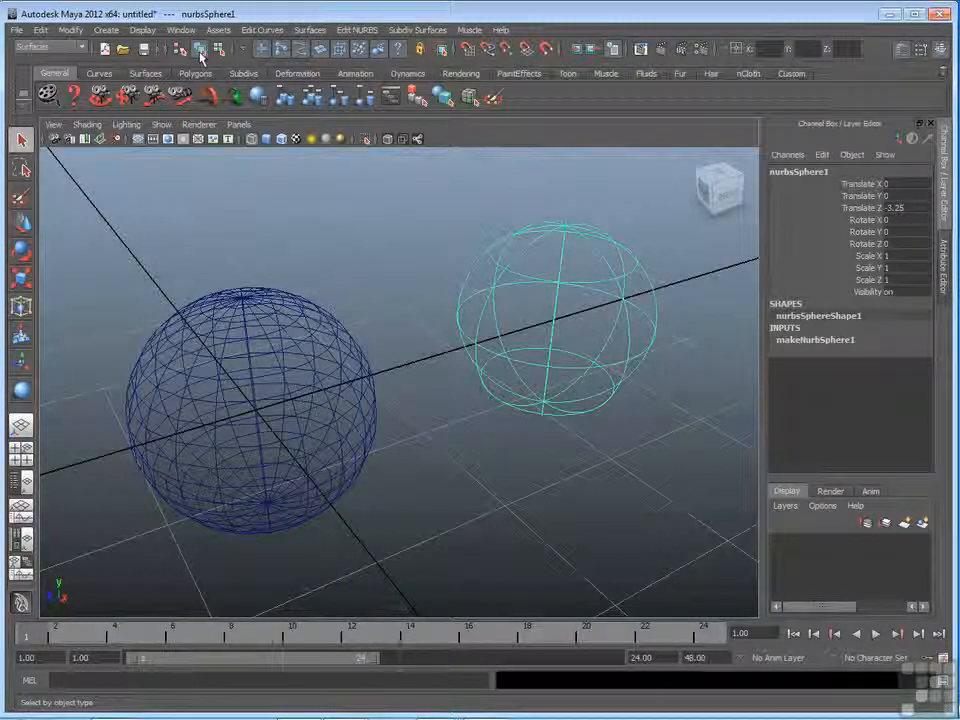
pyautogui.click(272, 343)
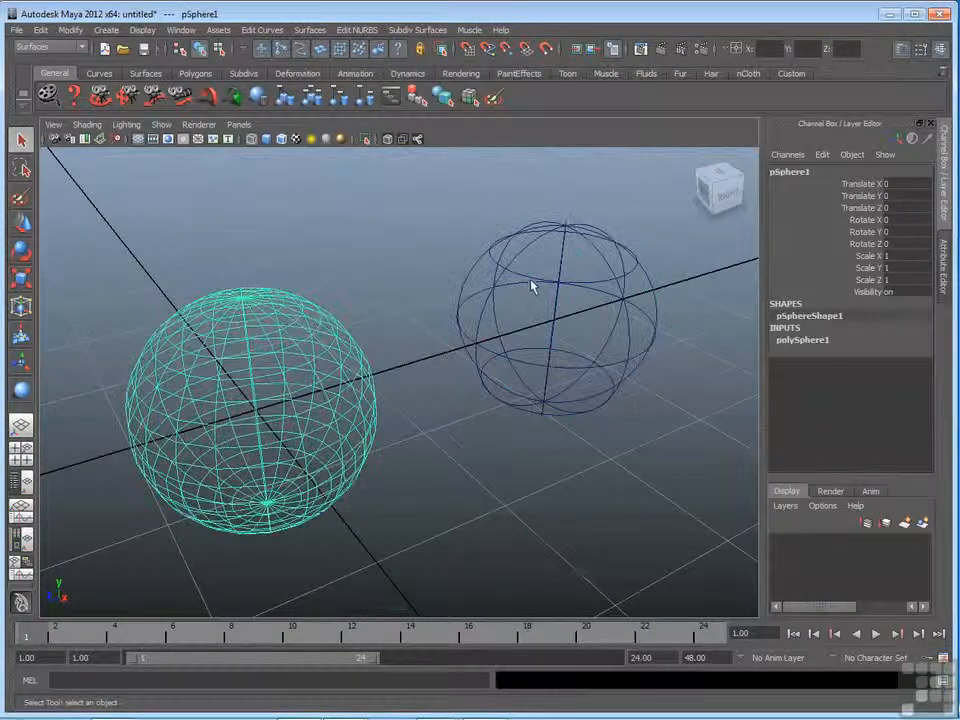
pyautogui.click(540, 283)
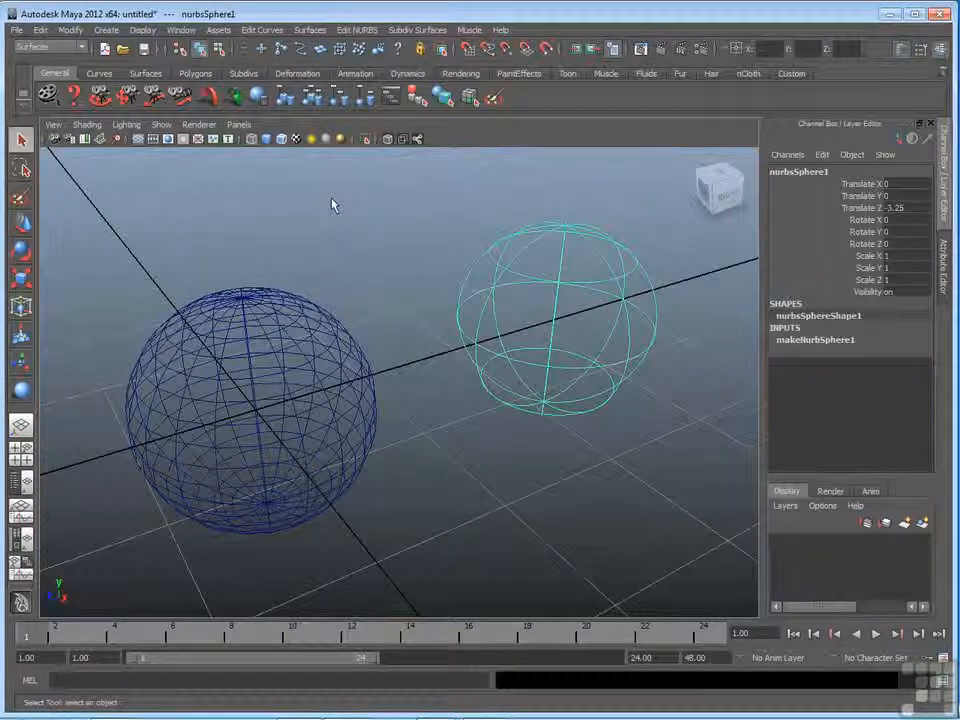
pyautogui.click(325, 235)
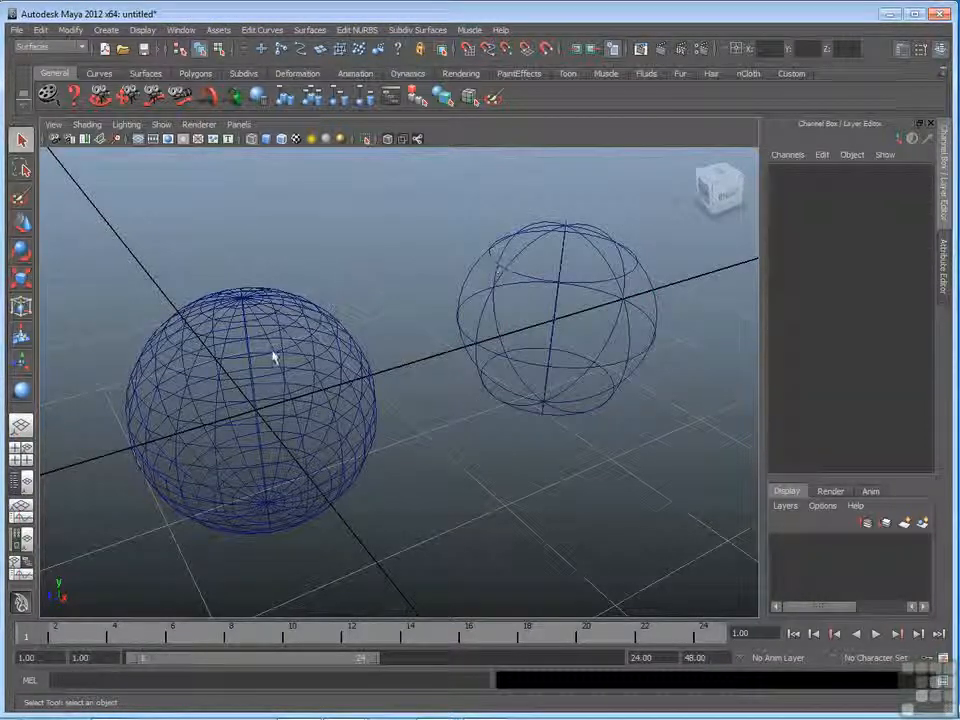
# Enable the surface objects selection mask and select the polygon sphere, followed by the NURBS sphere.
pyautogui.click(321, 51)
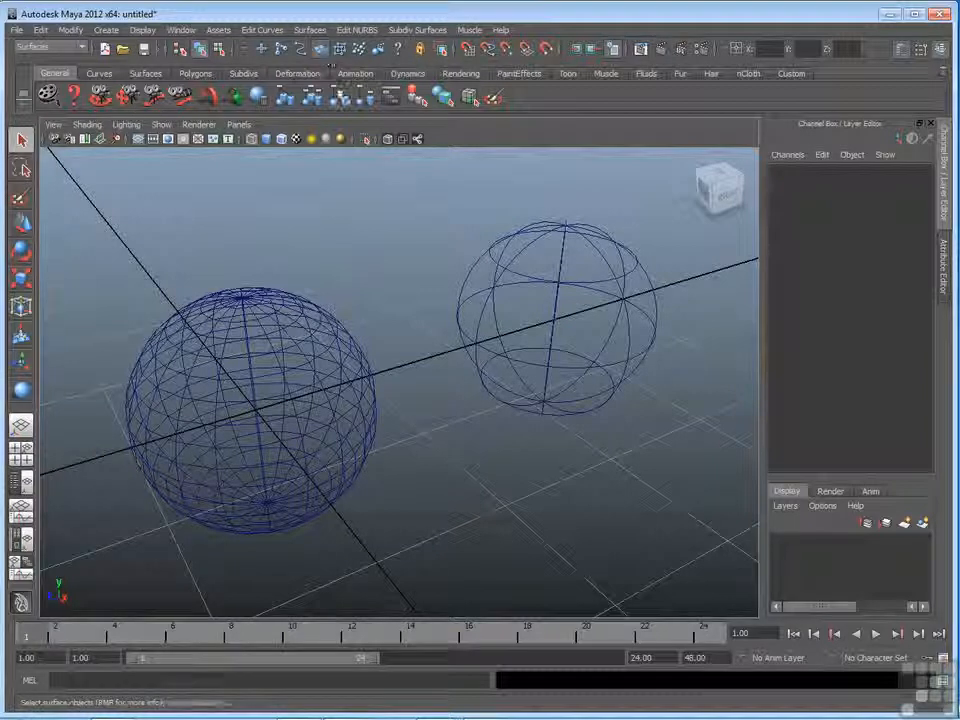
pyautogui.click(322, 361)
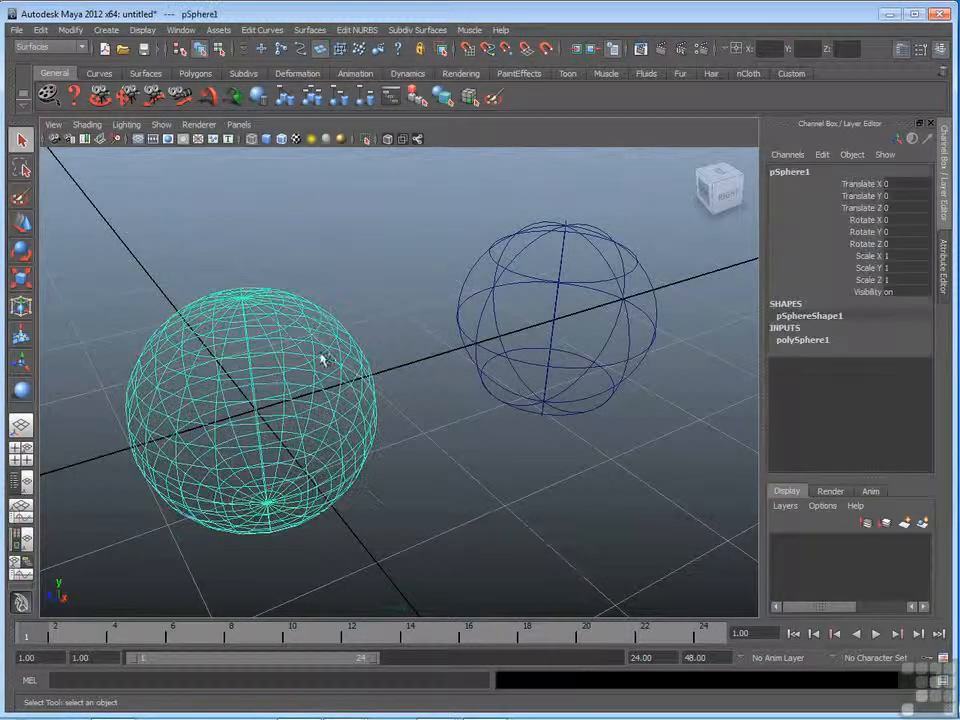
pyautogui.click(534, 283)
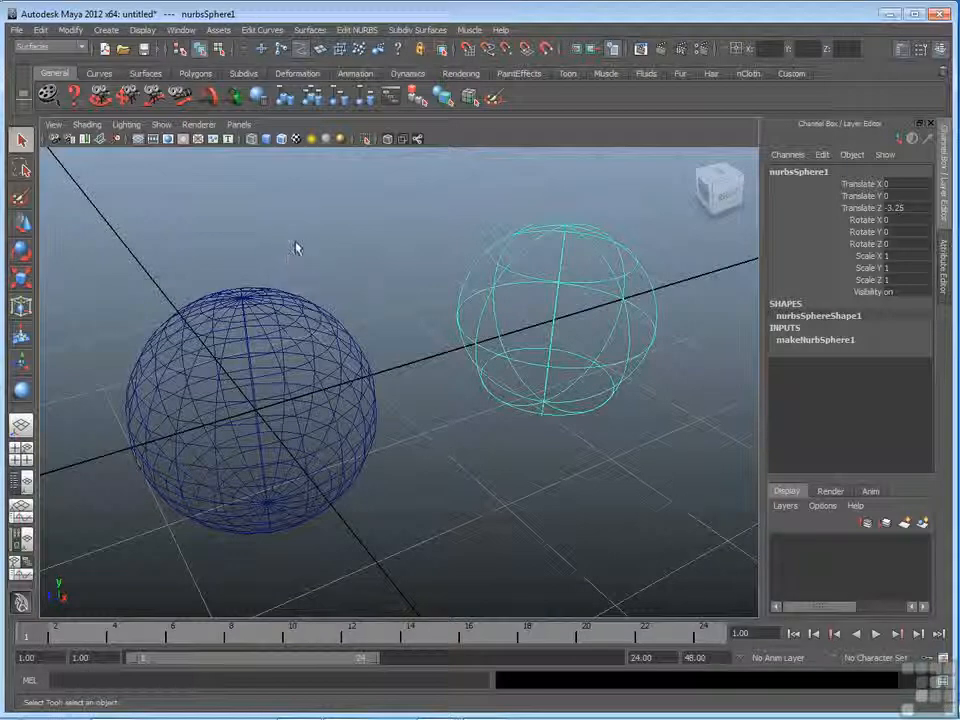
# Turn surface object selection back on, test it on both spheres, and clear the selection.
pyautogui.click(320, 50)
pyautogui.click(401, 267)
pyautogui.click(341, 350)
pyautogui.click(508, 278)
pyautogui.click(486, 272)
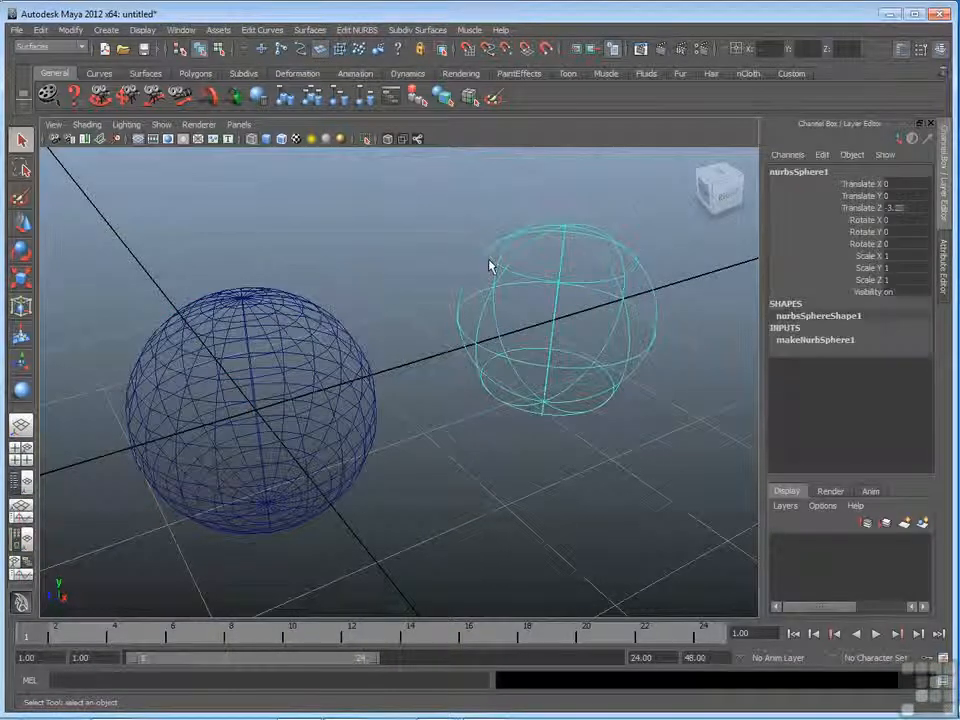
pyautogui.click(400, 253)
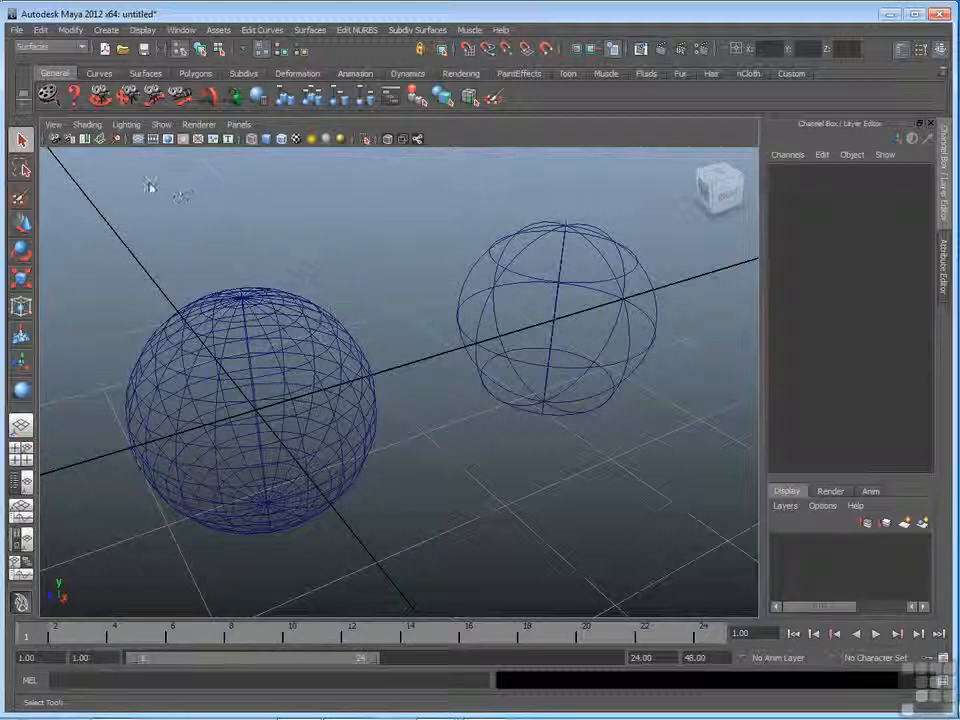
# Select the polygon sphere and the NURBS sphere together and group them.
pyautogui.moveTo(149, 302); pyautogui.dragTo(672, 558)
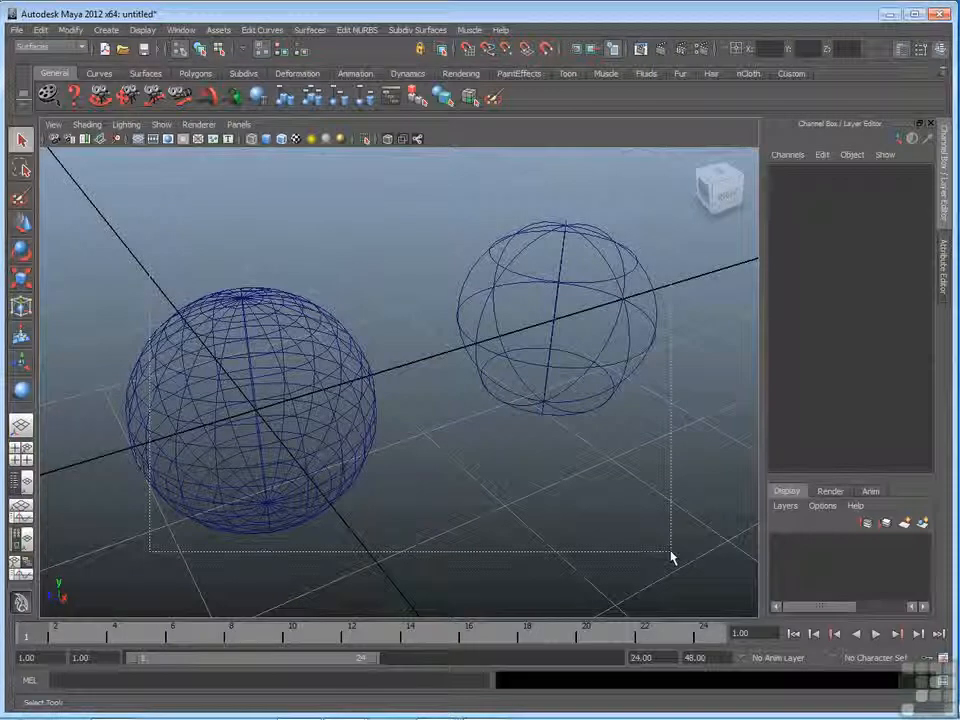
pyautogui.moveTo(672, 557); pyautogui.dragTo(672, 557)
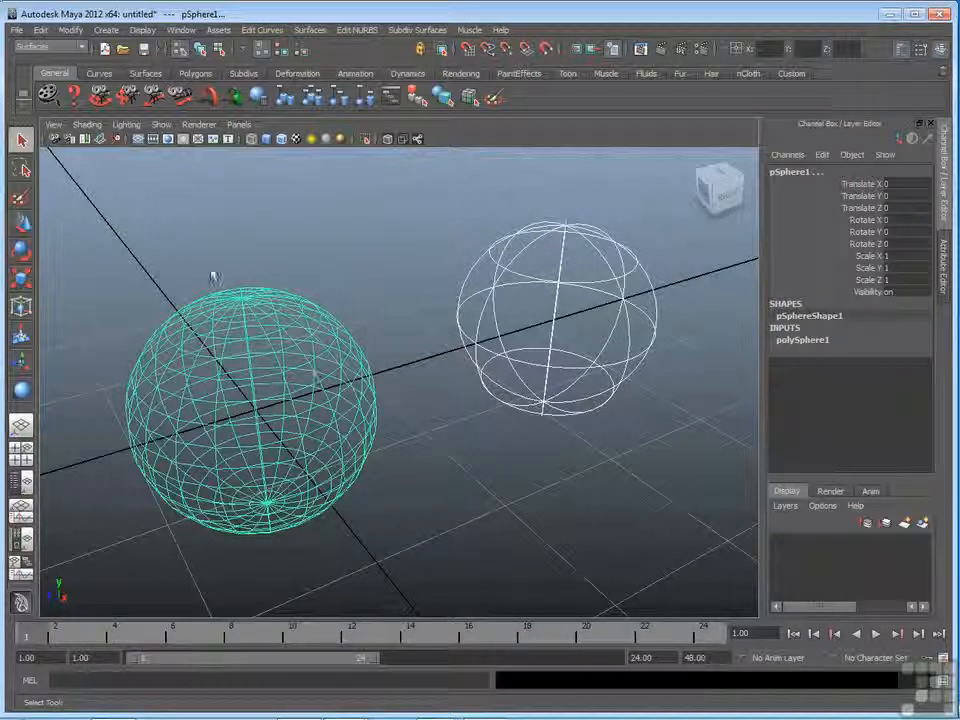
pyautogui.click(40, 30)
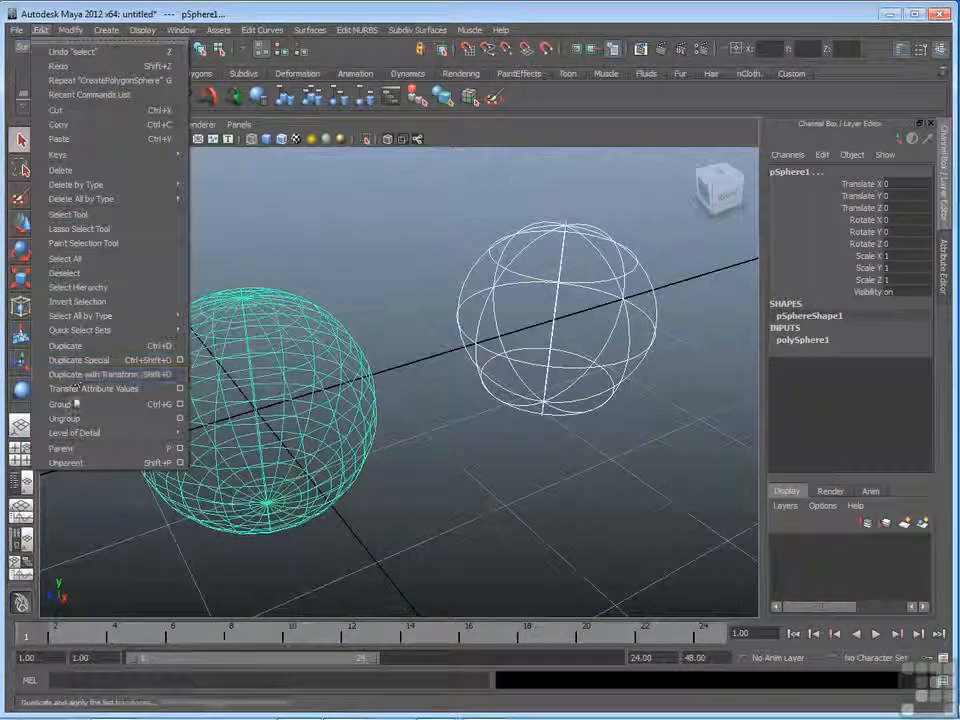
pyautogui.click(83, 408)
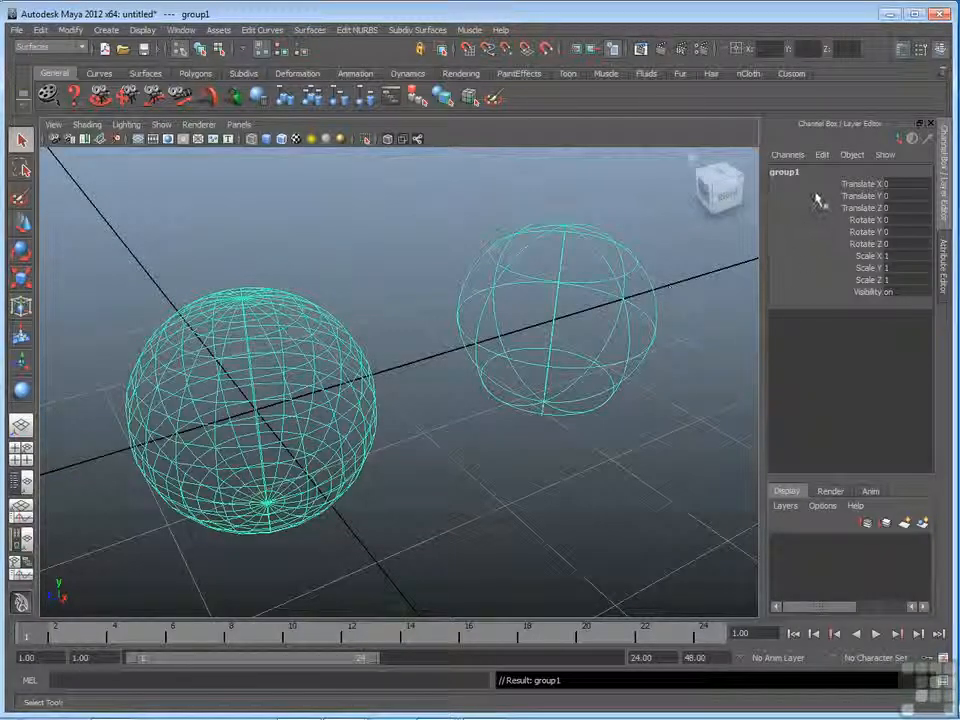
# Reselect the whole group through one of its spheres in hierarchy mode and expand it in the Outliner.
pyautogui.click(238, 244)
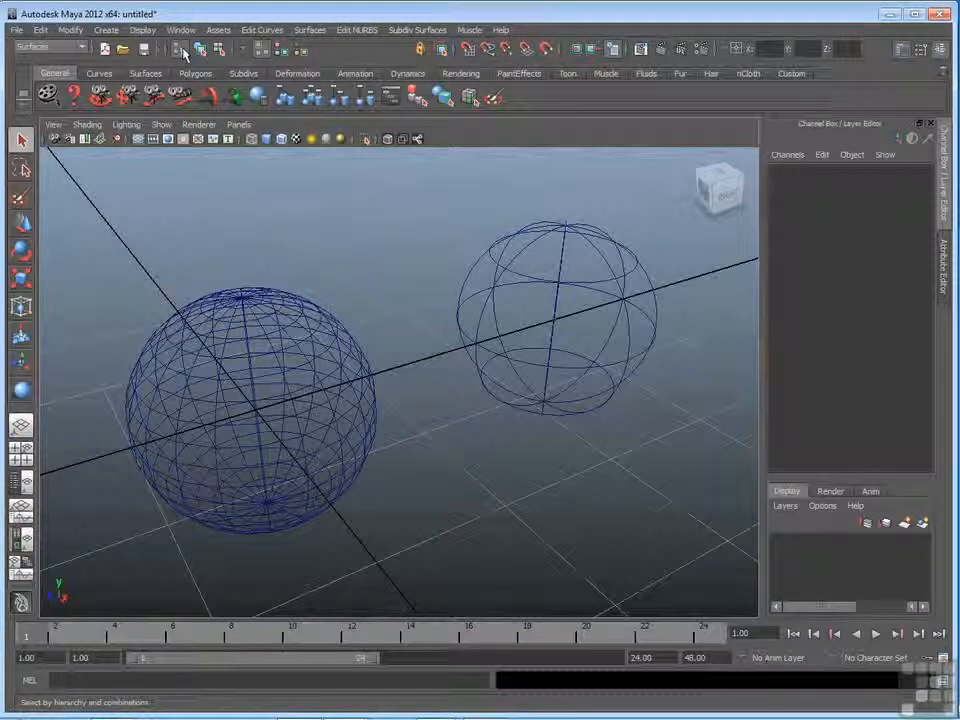
pyautogui.click(308, 344)
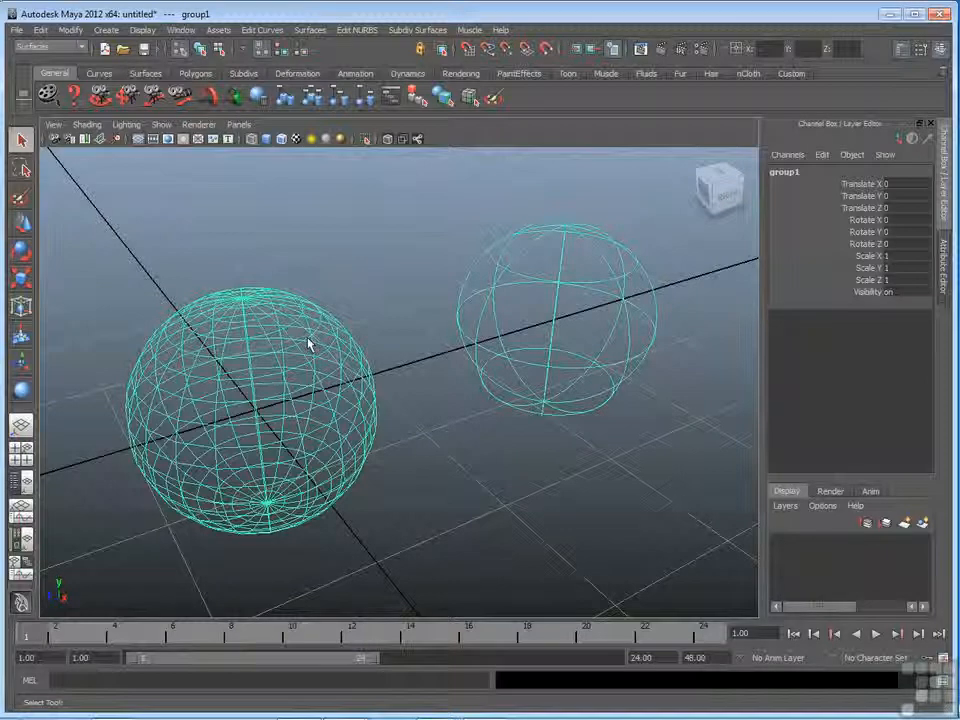
pyautogui.click(195, 33)
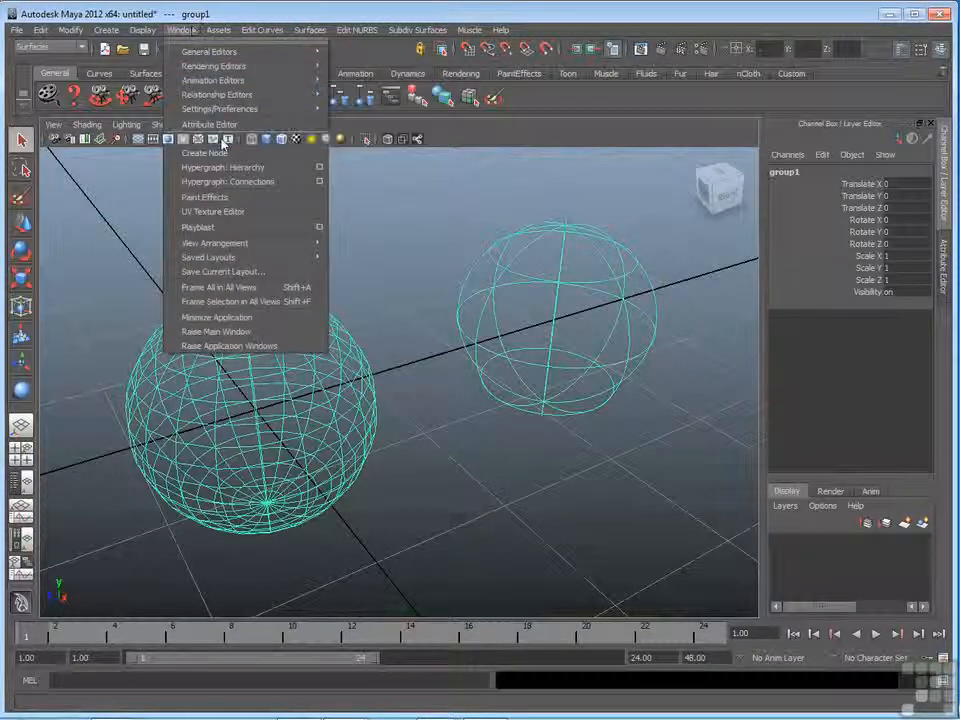
pyautogui.click(219, 139)
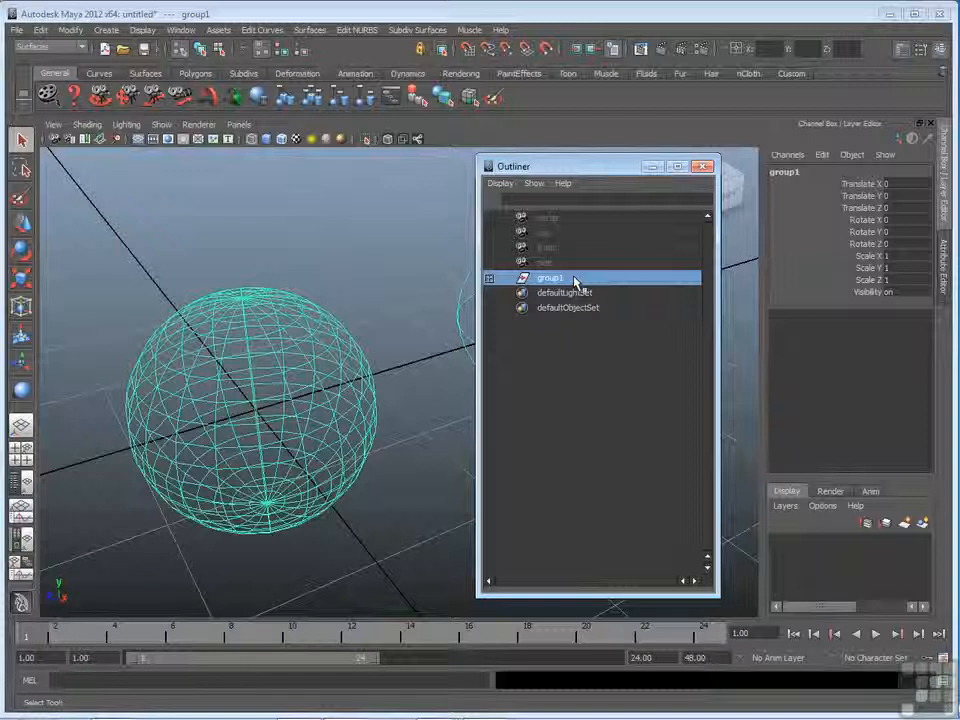
pyautogui.click(489, 278)
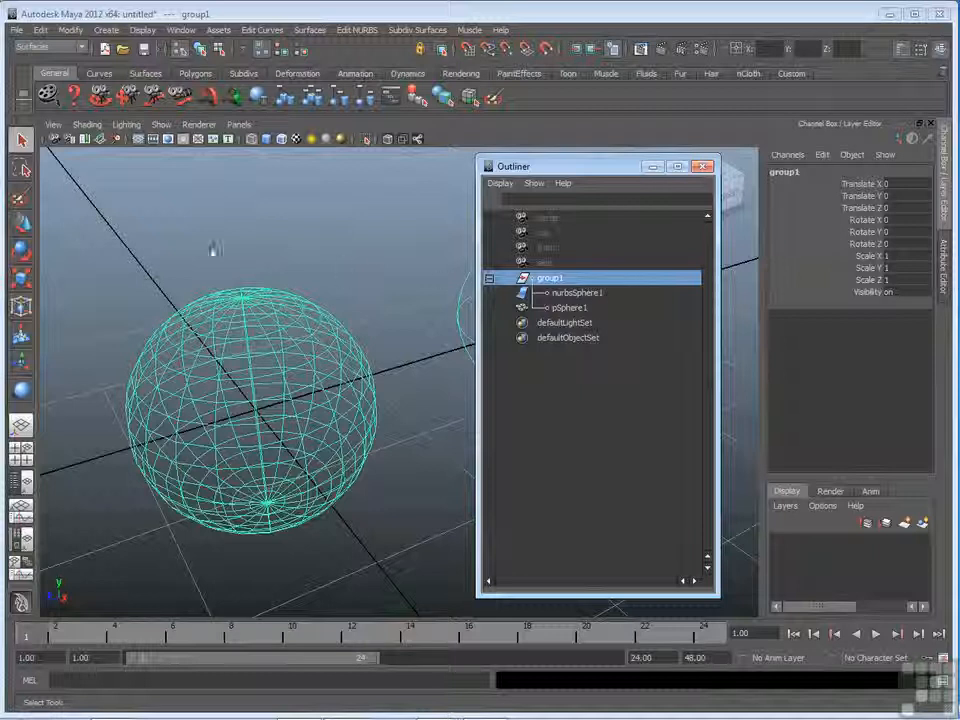
# Move the group to about X -0.16, Y 0.006, Z 0.255, and reselect it through the polygon sphere.
pyautogui.click(21, 222)
pyautogui.moveTo(436, 353); pyautogui.dragTo(386, 362)
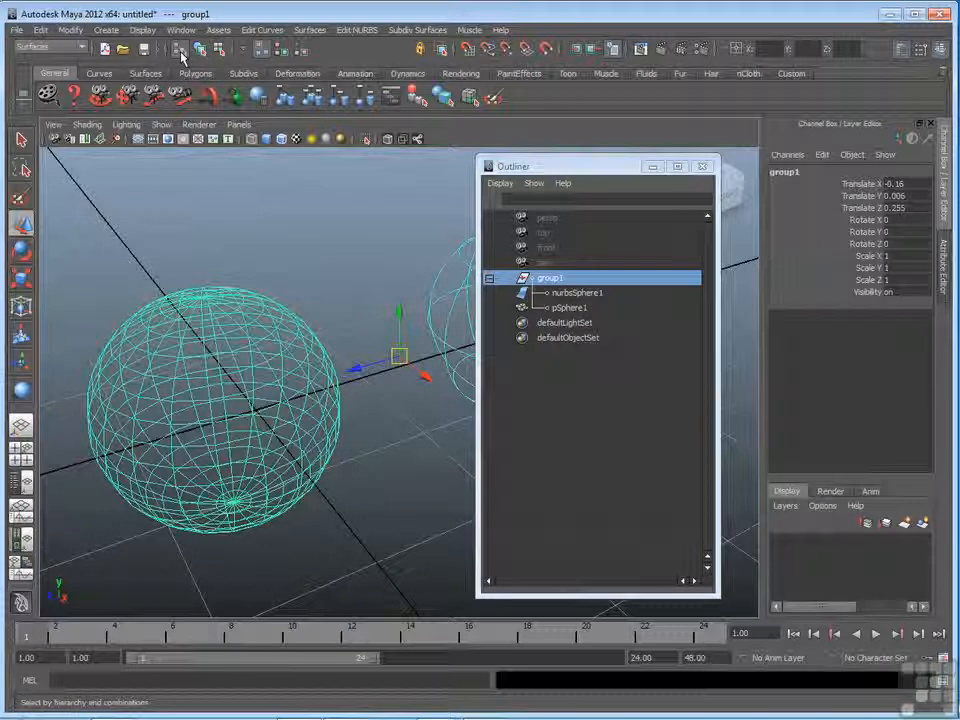
pyautogui.click(246, 204)
pyautogui.click(259, 307)
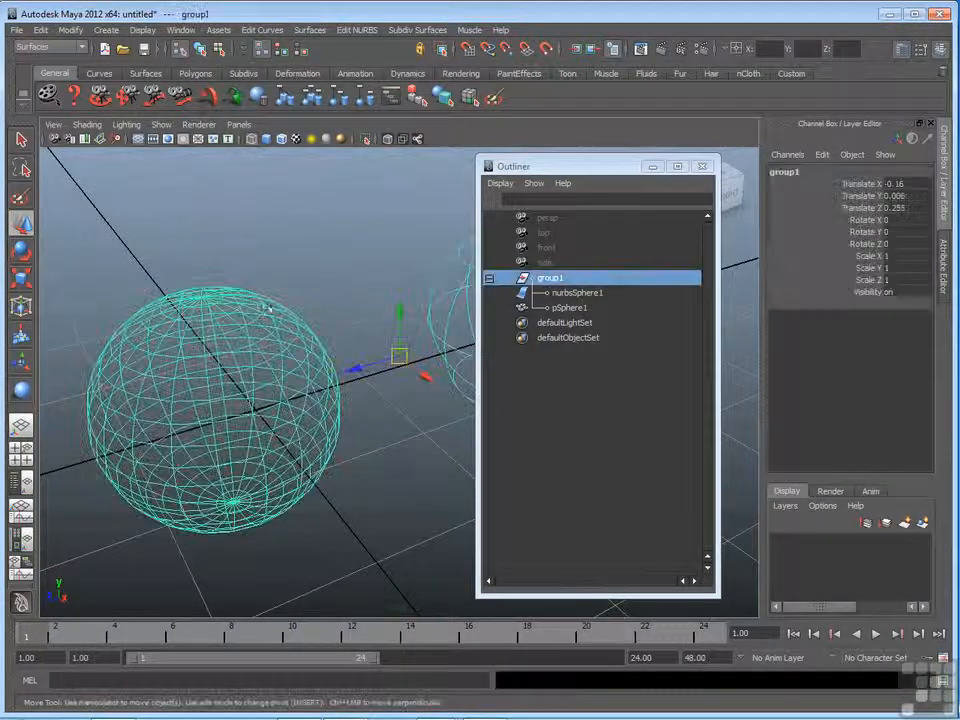
pyautogui.click(225, 203)
pyautogui.click(256, 343)
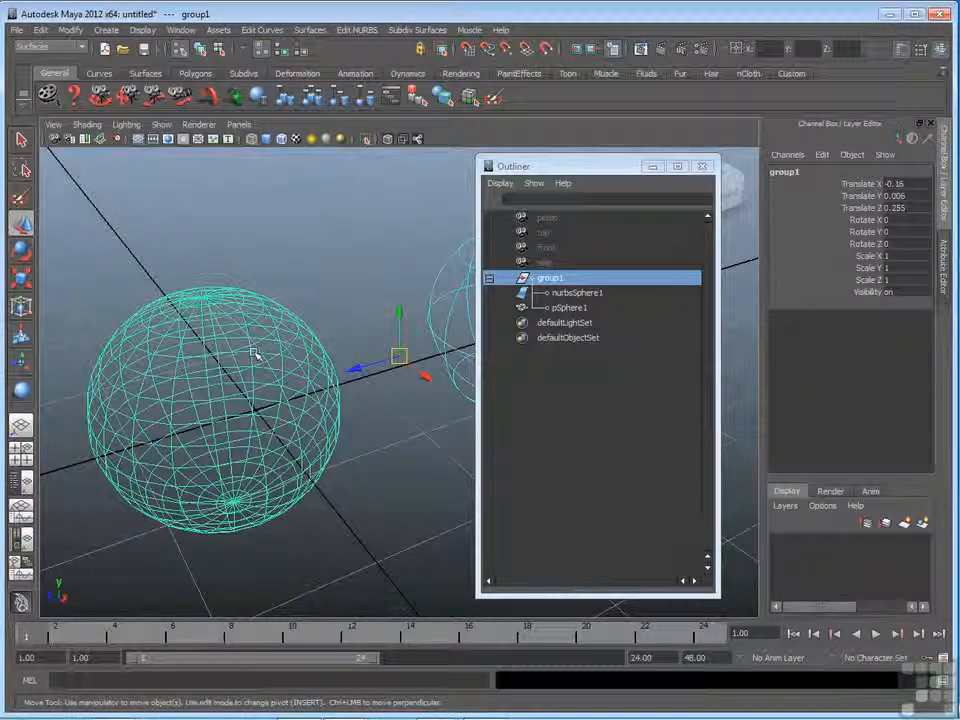
# Switch to selecting by object type and move only the polygon sphere to about X -0.634, Y 1.196, Z -0.337, with the Outliner moved aside.
pyautogui.click(200, 50)
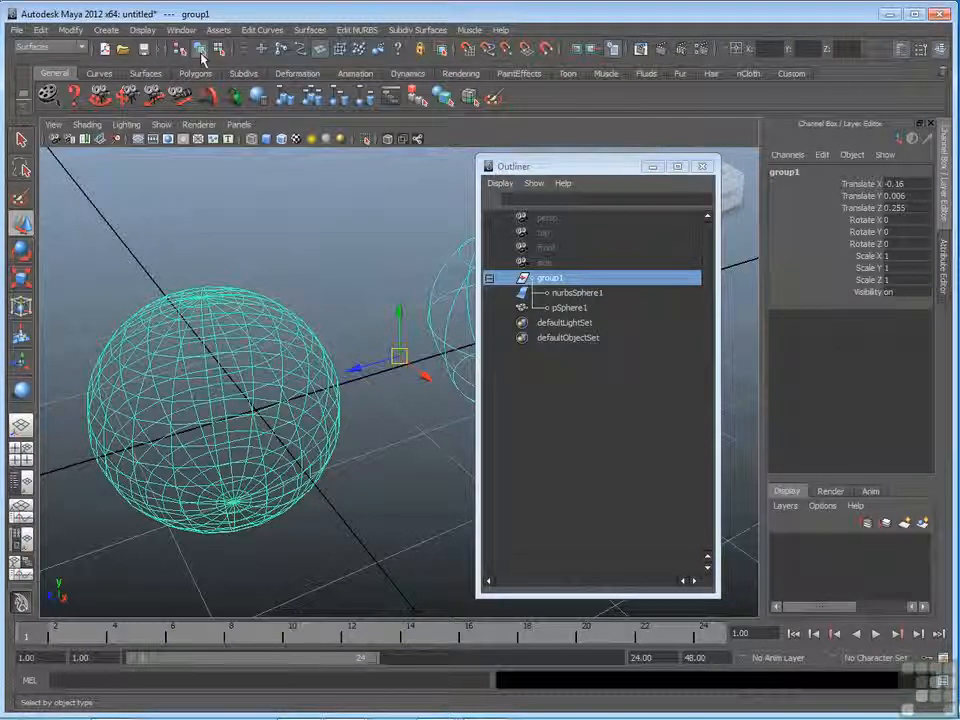
pyautogui.click(242, 268)
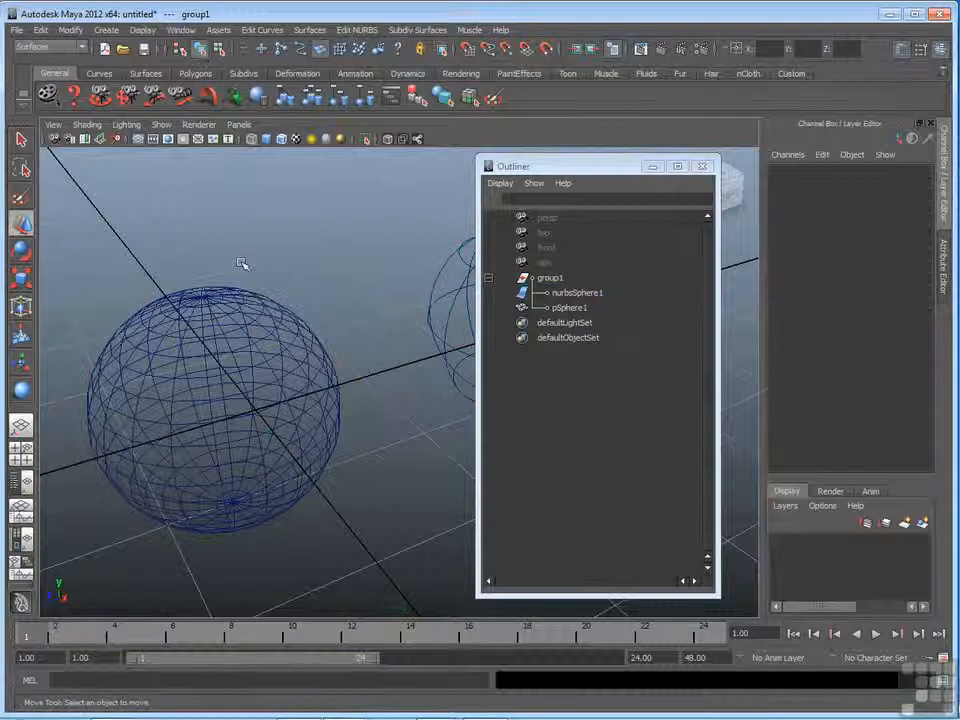
pyautogui.click(268, 358)
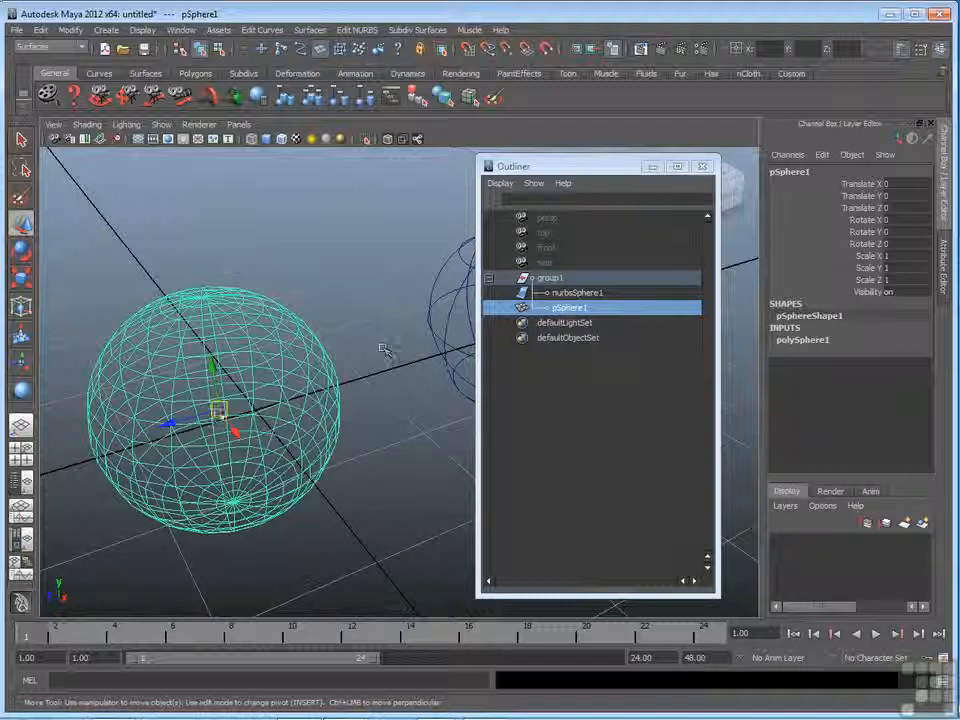
pyautogui.moveTo(218, 410); pyautogui.dragTo(248, 370)
pyautogui.moveTo(563, 166); pyautogui.dragTo(683, 159)
pyautogui.moveTo(293, 353); pyautogui.dragTo(214, 240)
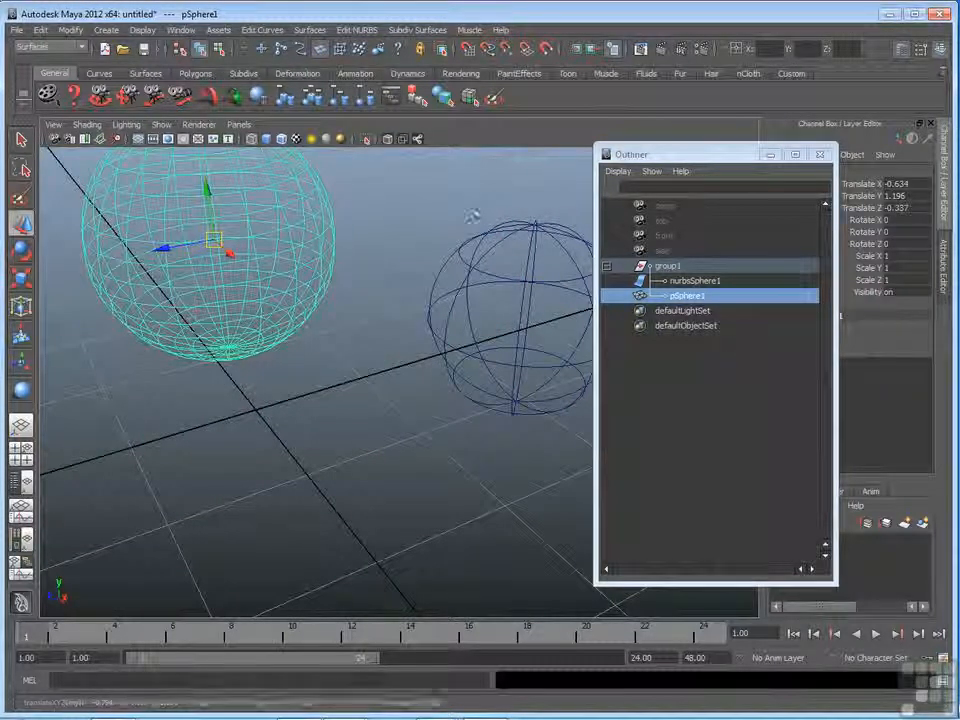
# Select the whole group in hierarchy mode and move it to about X 0.15, Y -0.336, Z 0.141.
pyautogui.click(467, 279)
pyautogui.click(471, 272)
pyautogui.moveTo(397, 360); pyautogui.dragTo(427, 399)
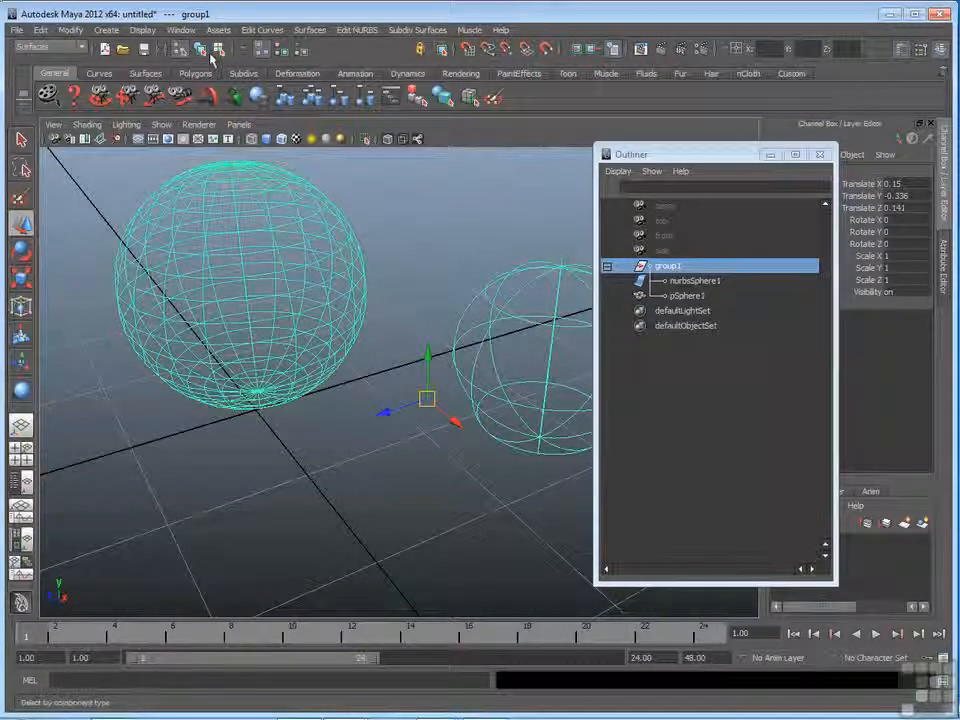
# Select the polygon sphere, the NURBS sphere and their parent group in turn in the Outliner, and close the Outliner.
pyautogui.click(702, 298)
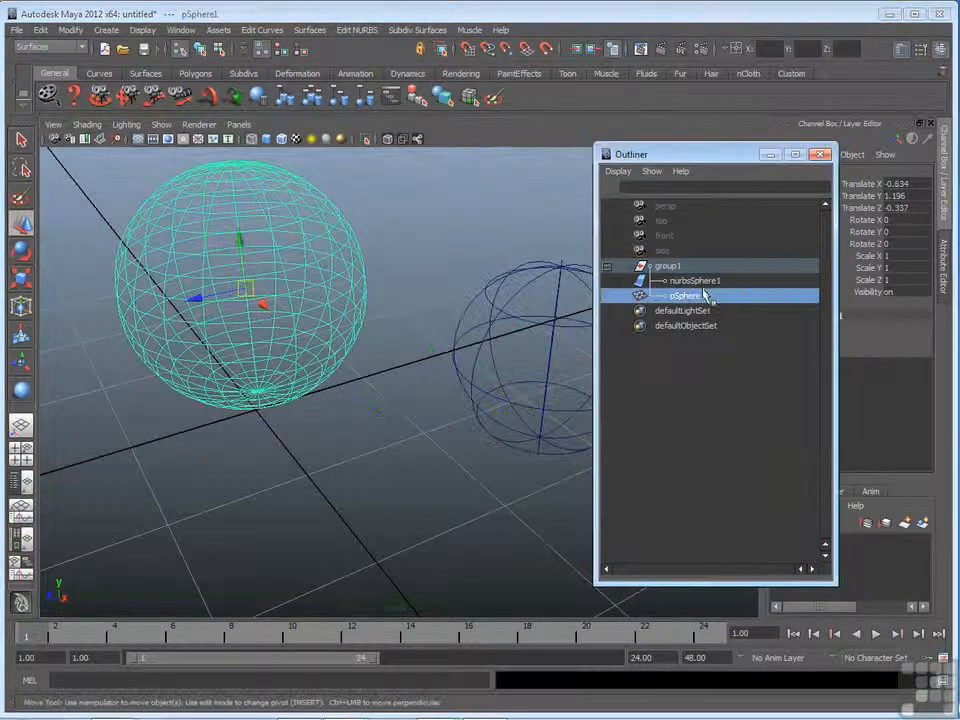
pyautogui.click(705, 283)
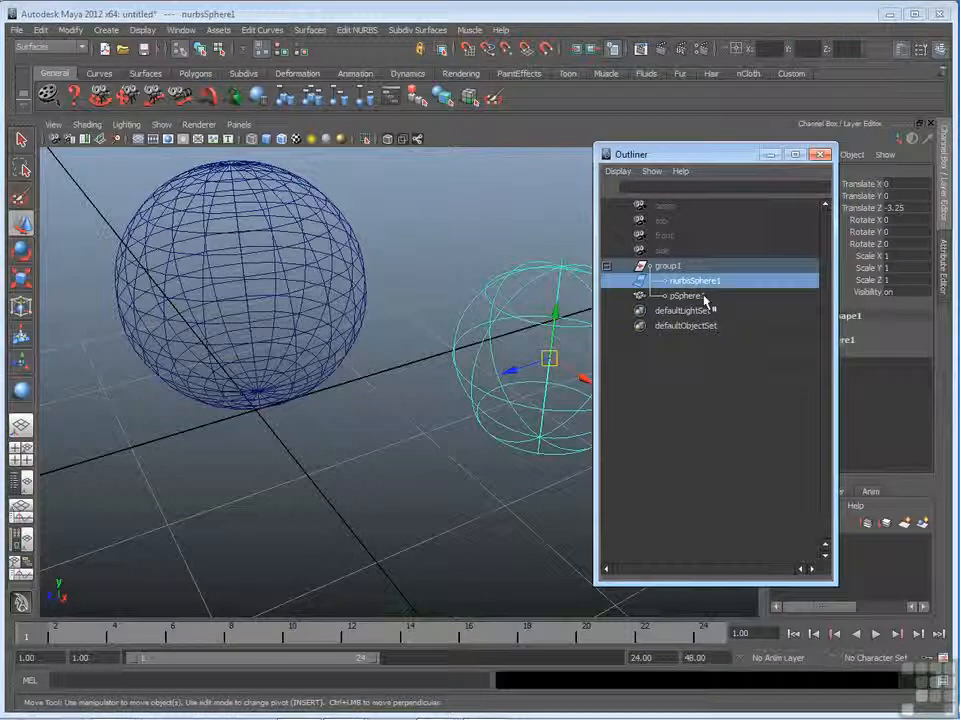
pyautogui.click(705, 297)
pyautogui.click(709, 283)
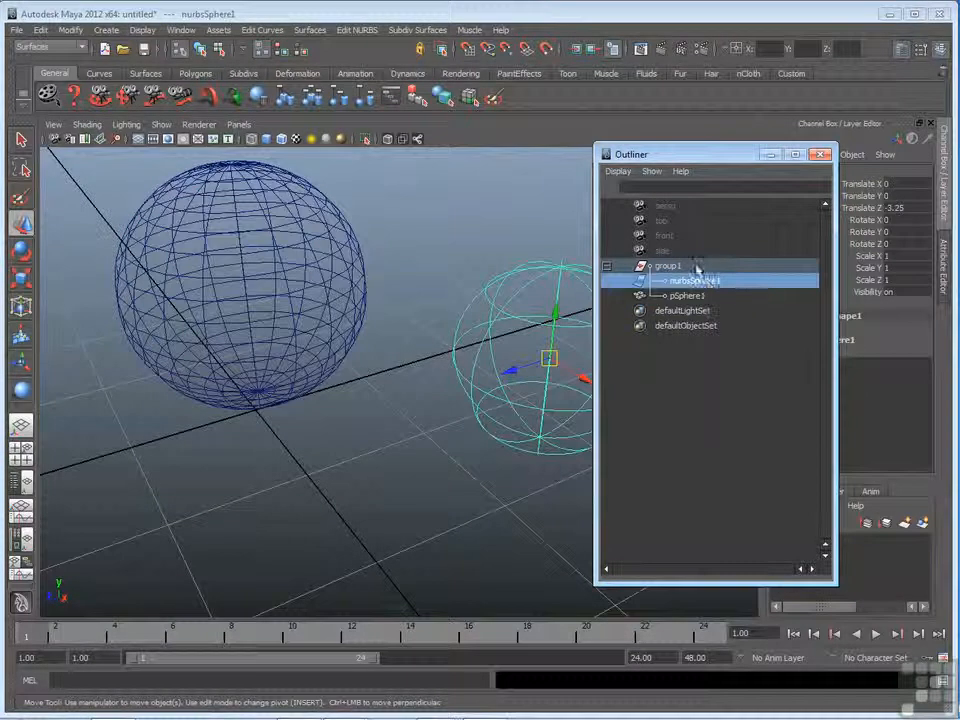
pyautogui.click(696, 267)
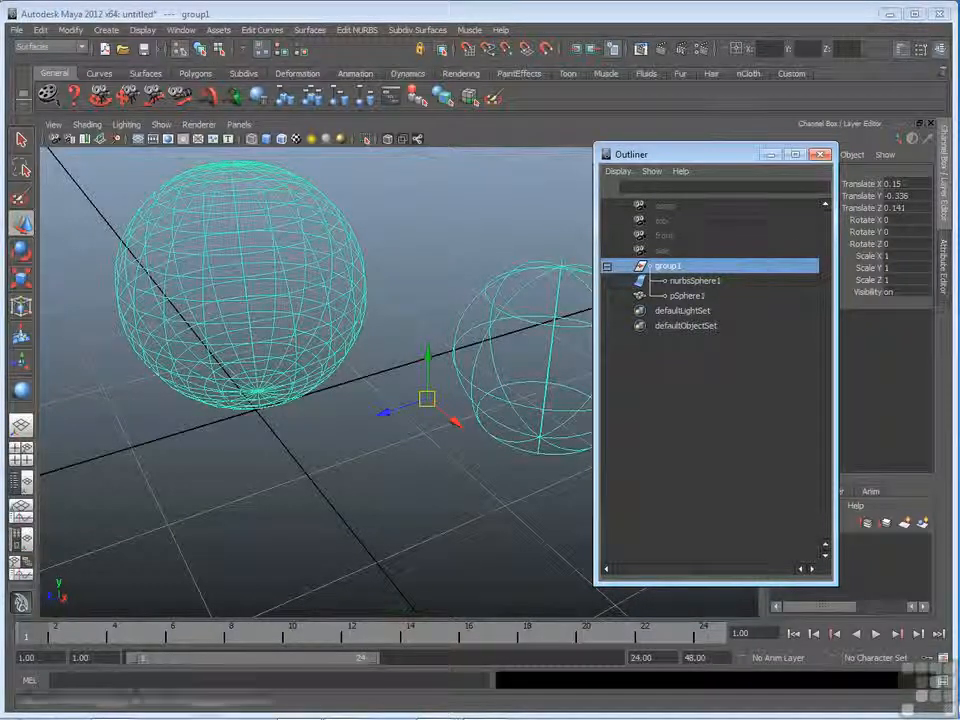
pyautogui.click(819, 154)
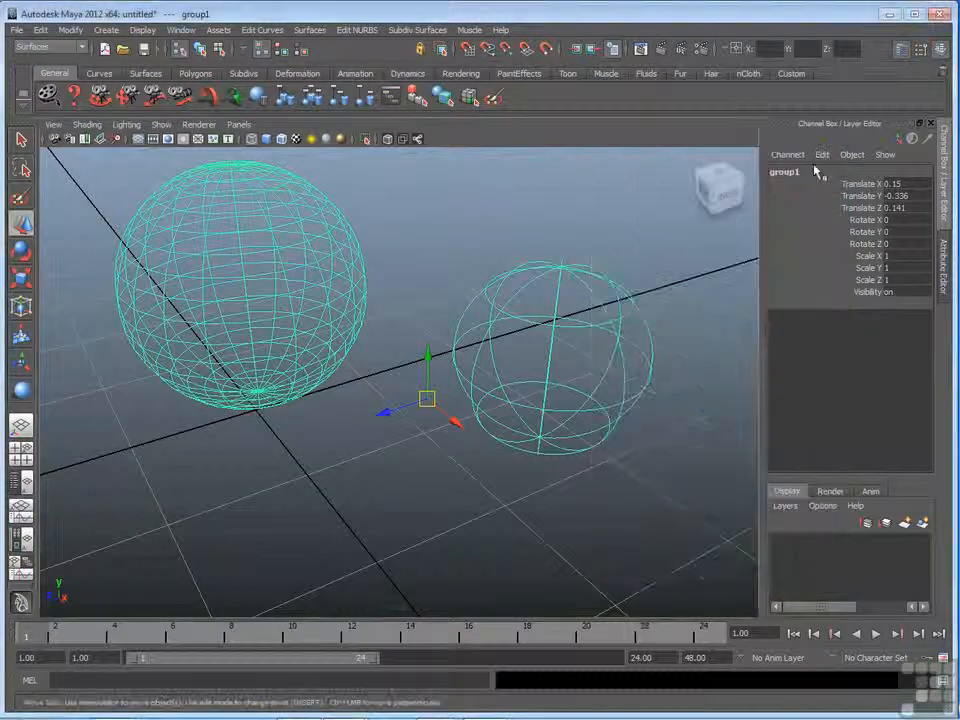
# Switch to selecting by component type and activate the Select tool.
pyautogui.click(220, 53)
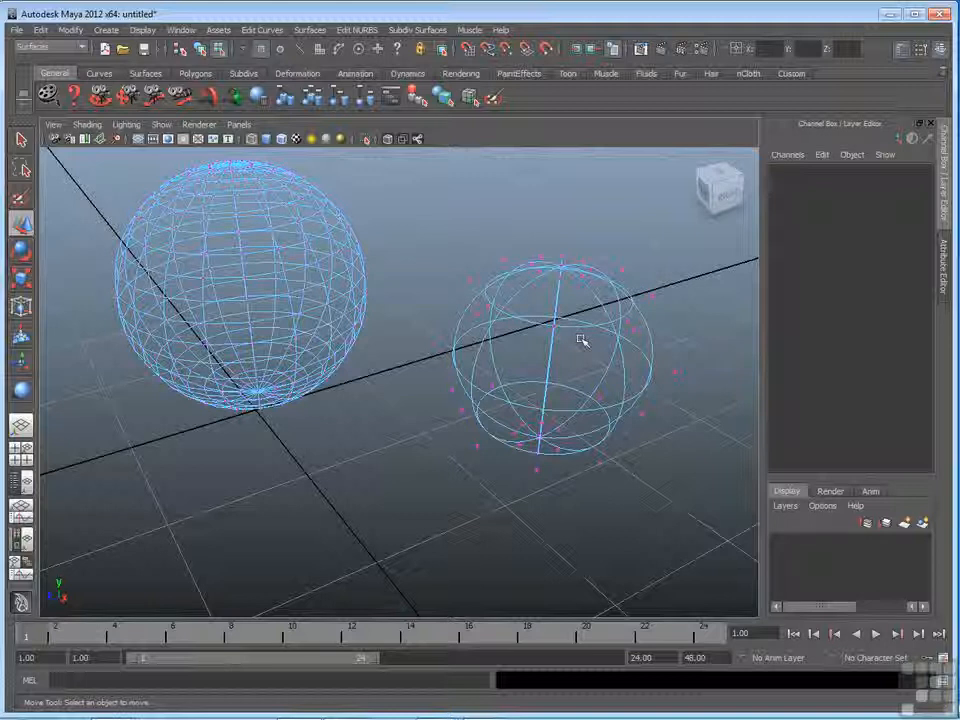
pyautogui.click(21, 140)
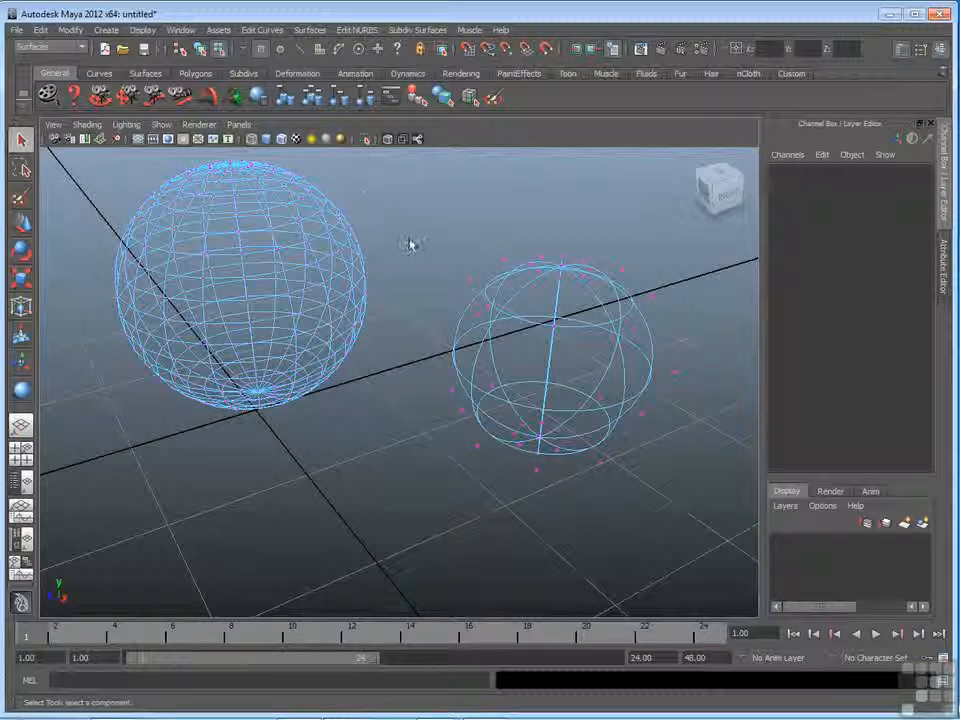
# Select a region of vertices on the polygon sphere, a single vertex near its middle, and a region covering its lower-right part.
pyautogui.moveTo(412, 227); pyautogui.dragTo(168, 378)
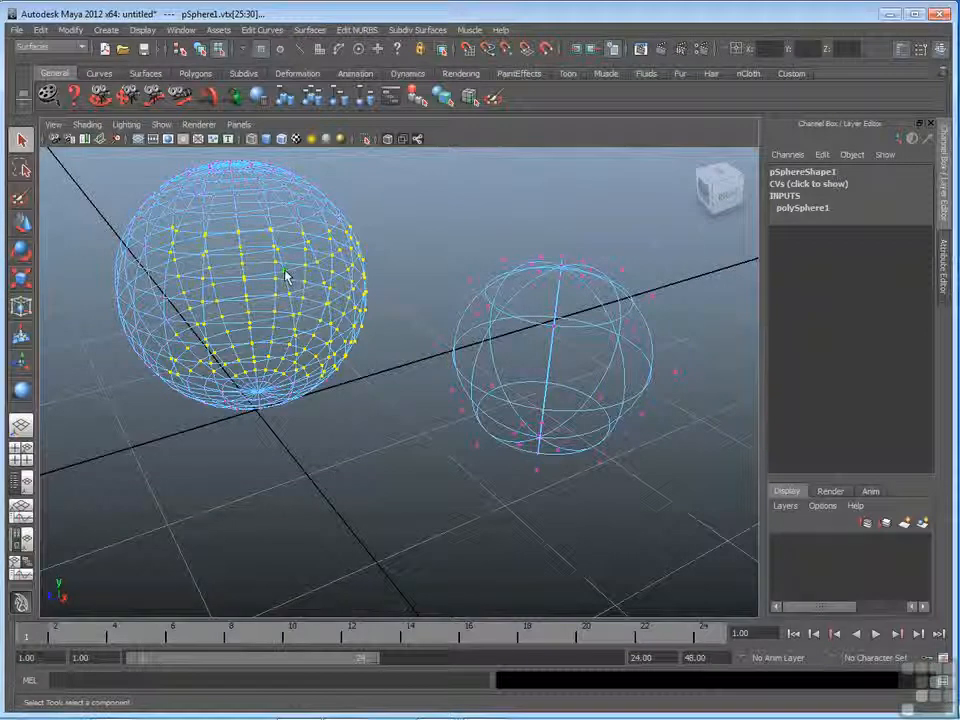
pyautogui.click(287, 278)
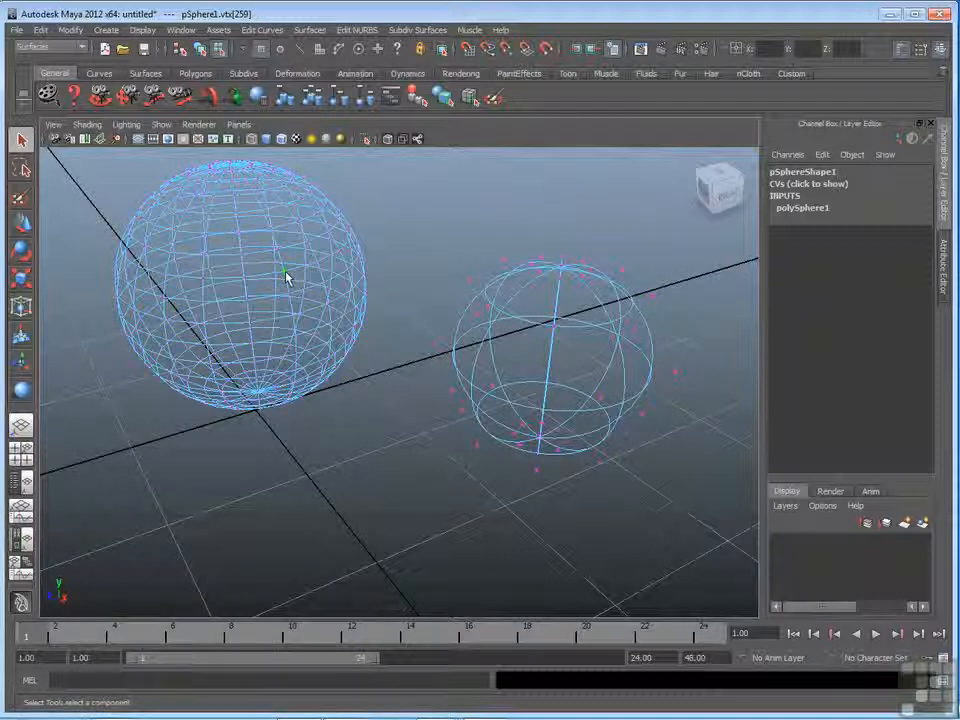
pyautogui.keyDown('alt'); pyautogui.moveTo(276, 287); pyautogui.dragTo(510, 202, button='right'); pyautogui.keyUp('alt')
pyautogui.keyDown('alt'); pyautogui.moveTo(510, 202); pyautogui.dragTo(600, 300, button='middle'); pyautogui.keyUp('alt')
pyautogui.keyDown('alt'); pyautogui.moveTo(441, 390); pyautogui.dragTo(416, 376); pyautogui.keyUp('alt')
pyautogui.keyDown('alt'); pyautogui.moveTo(416, 376); pyautogui.dragTo(408, 372, button='middle'); pyautogui.keyUp('alt')
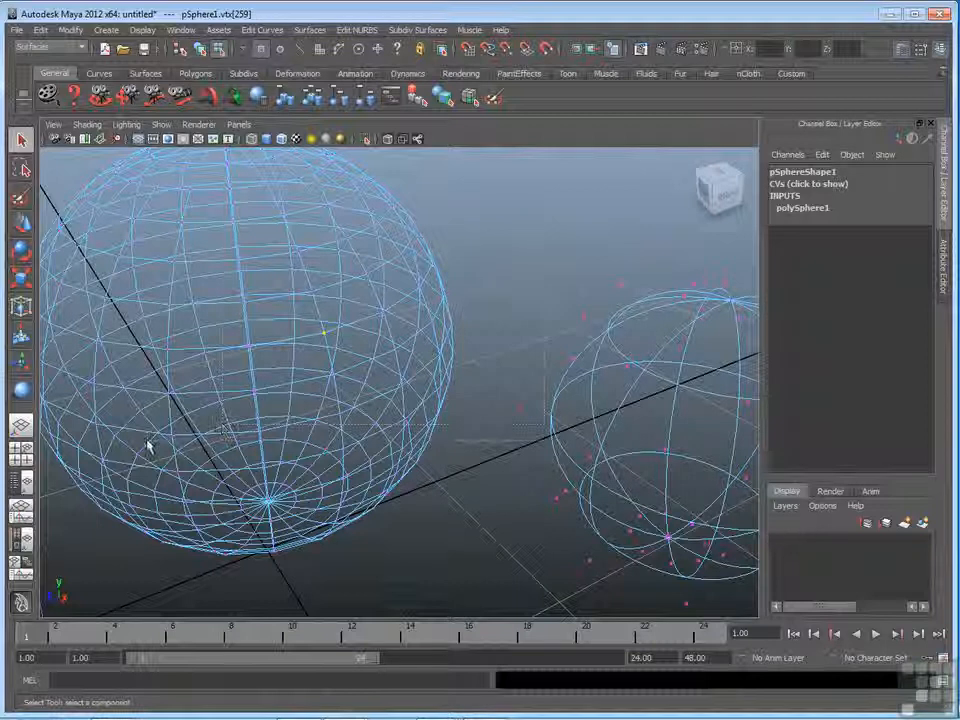
pyautogui.moveTo(455, 225); pyautogui.dragTo(148, 446)
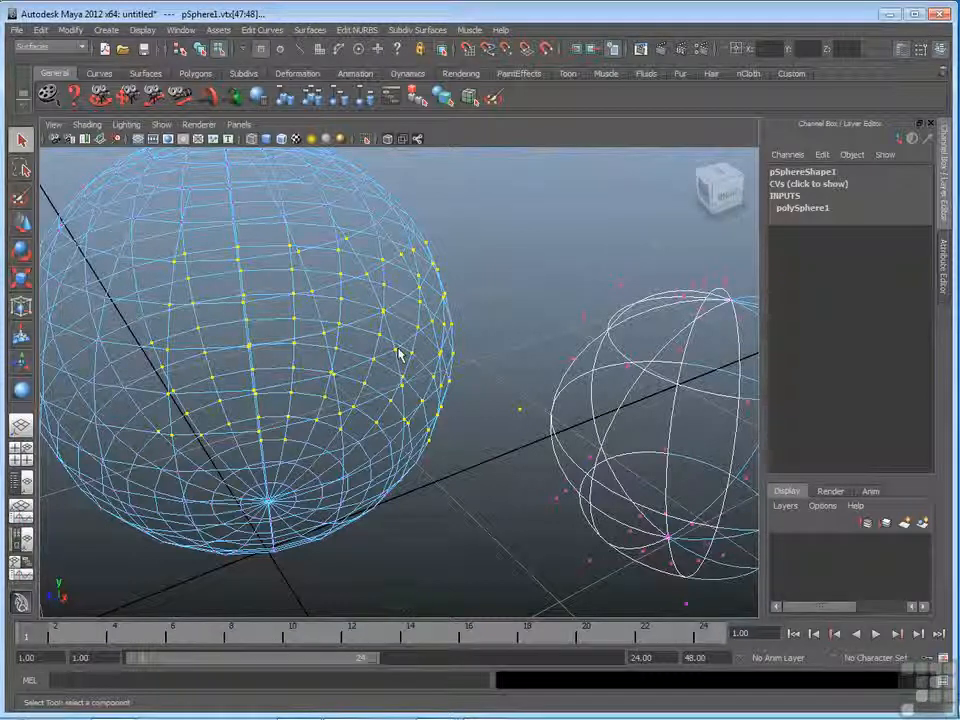
# Clear the selection and select a single control vertex at the NURBS sphere's upper left, followed by a region of its CVs.
pyautogui.keyDown('alt'); pyautogui.moveTo(611, 359); pyautogui.dragTo(286, 310, button='middle'); pyautogui.keyUp('alt')
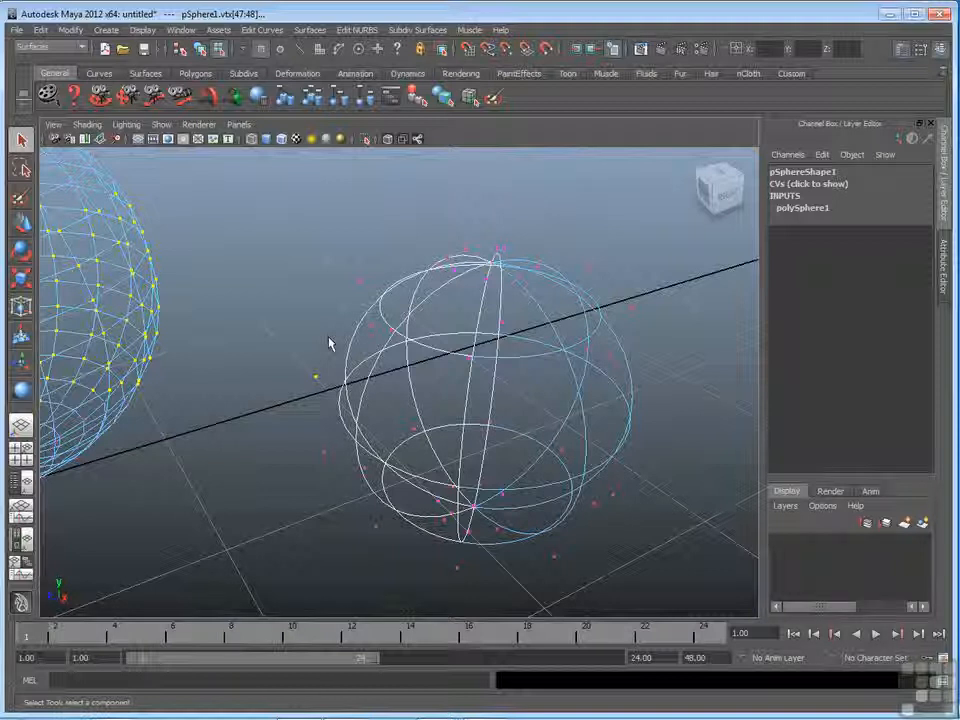
pyautogui.click(352, 290)
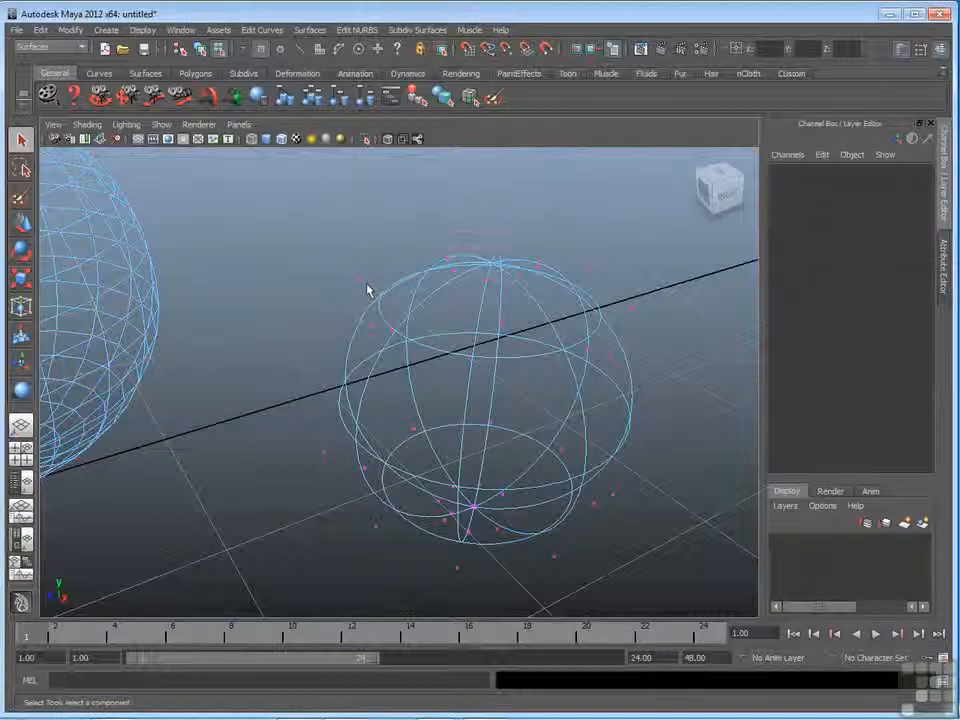
pyautogui.click(360, 281)
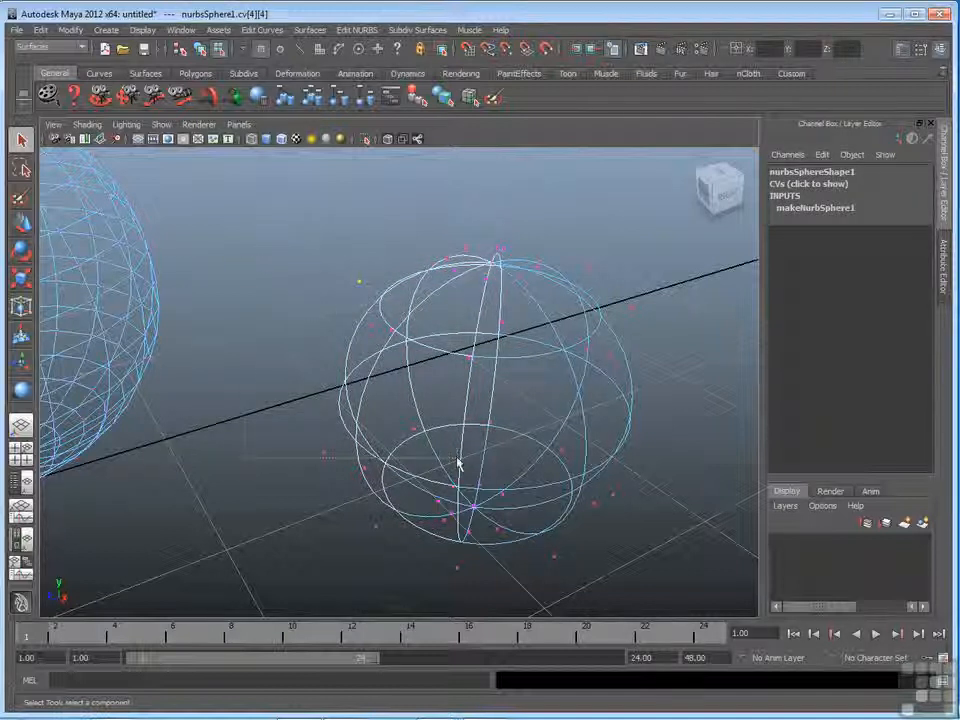
pyautogui.moveTo(513, 520); pyautogui.dragTo(513, 520)
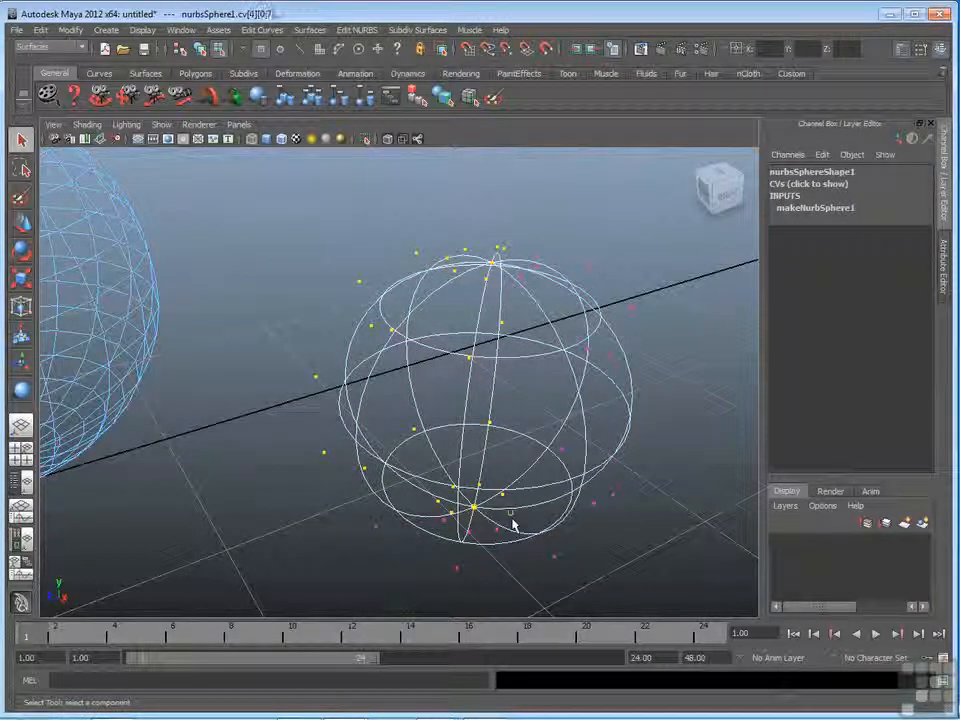
# Enable the component selection masks for parm points, lines, faces, hulls, pivots, handles and miscellaneous components.
pyautogui.keyDown('alt'); pyautogui.moveTo(313, 339); pyautogui.dragTo(314, 411, button='right'); pyautogui.keyUp('alt')
pyautogui.keyDown('alt'); pyautogui.moveTo(314, 411); pyautogui.dragTo(328, 415, button='middle'); pyautogui.keyUp('alt')
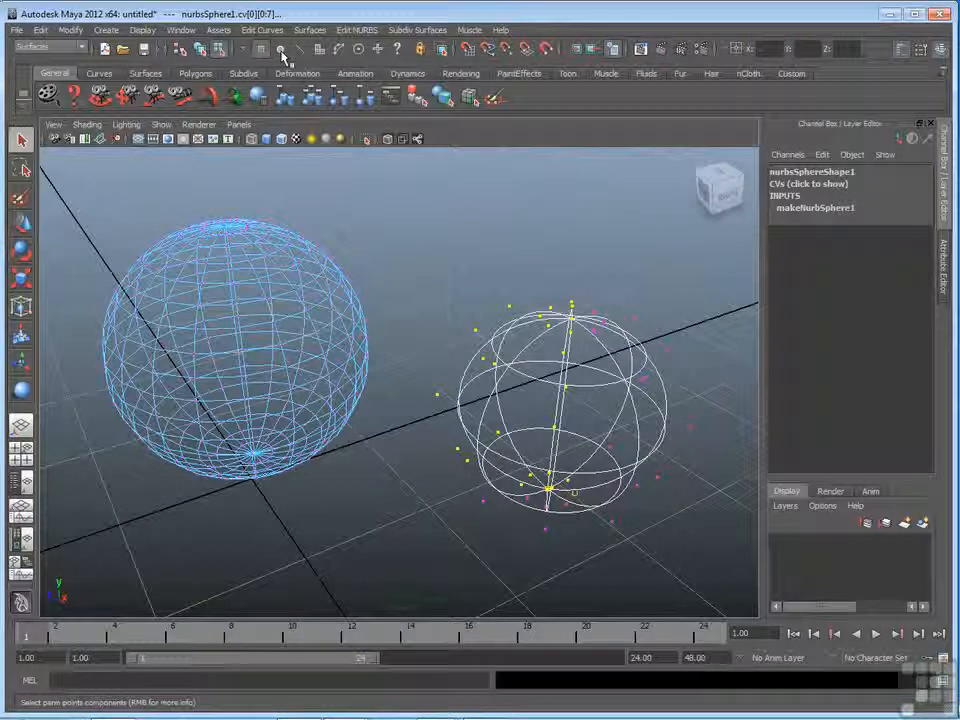
pyautogui.click(280, 51)
pyautogui.click(301, 51)
pyautogui.click(320, 50)
pyautogui.click(339, 50)
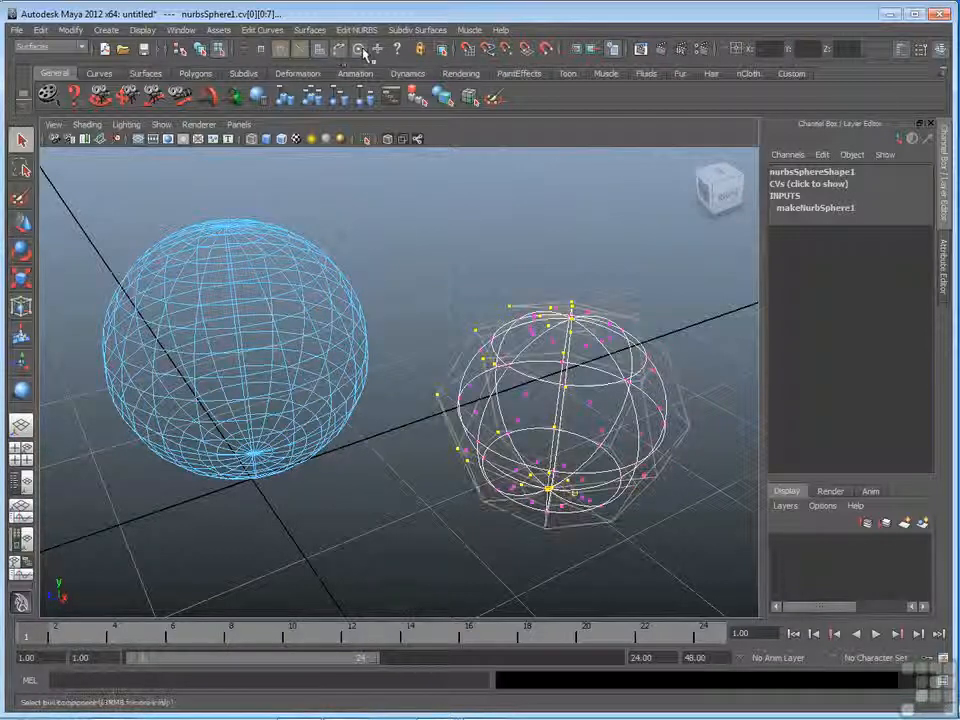
pyautogui.click(399, 50)
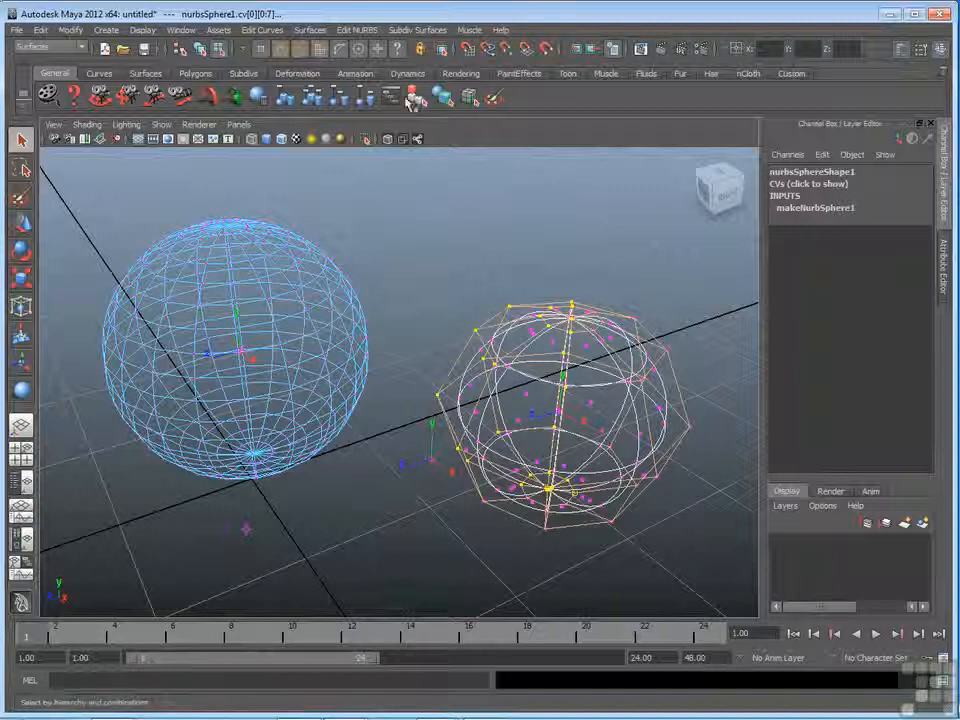
# Turn off the component selection masks and clear the selection on the NURBS sphere.
pyautogui.click(322, 49)
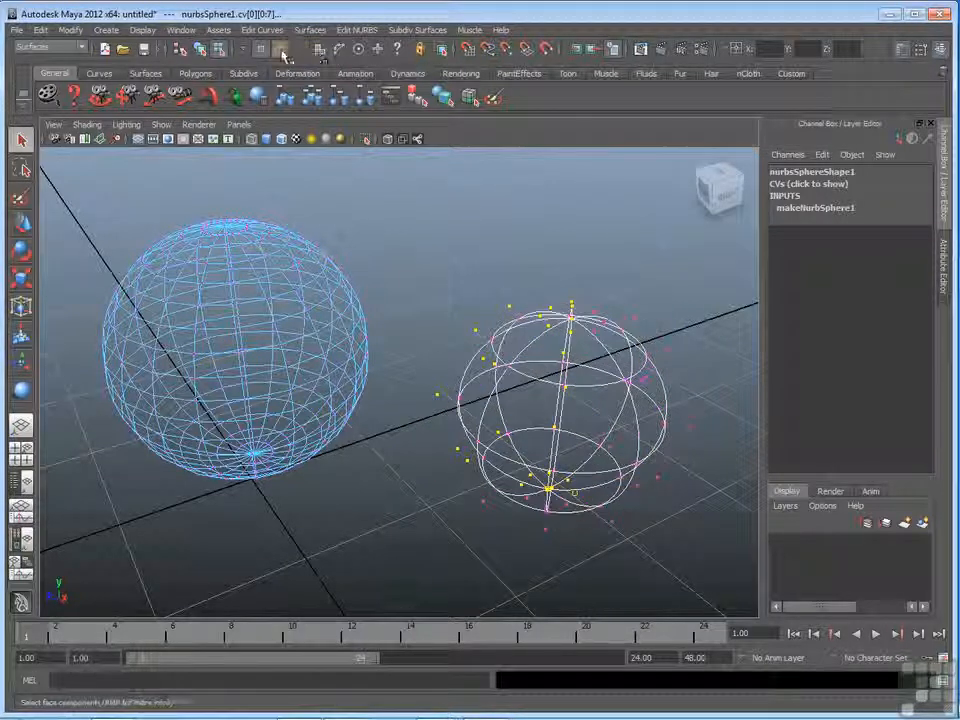
pyautogui.click(448, 289)
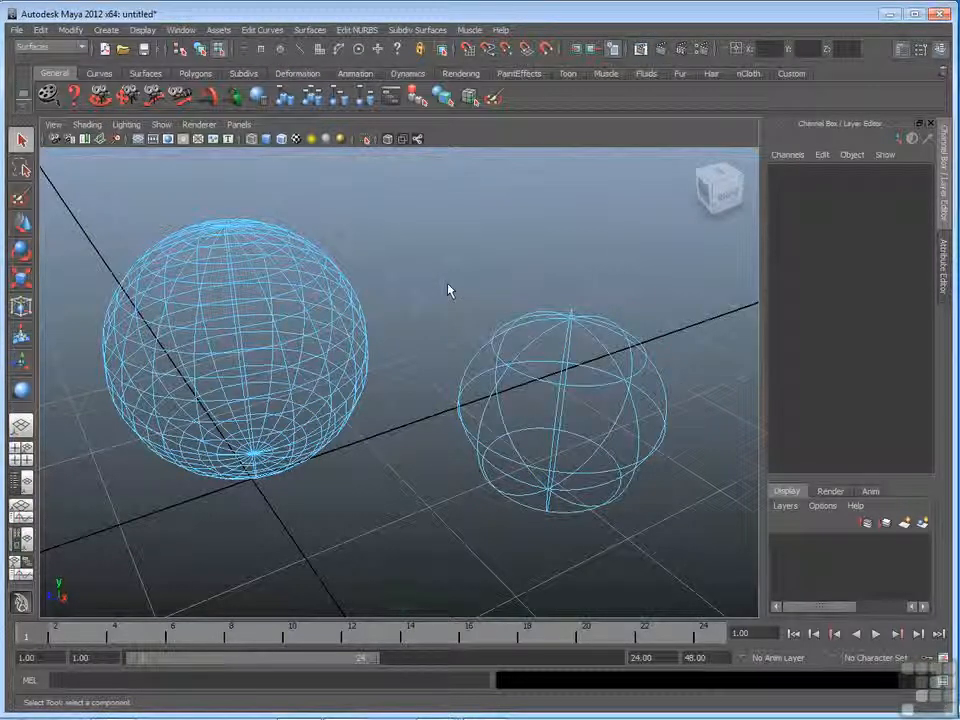
# Switch to selecting by object type and select the polygon sphere, followed by the NURBS sphere.
pyautogui.click(200, 50)
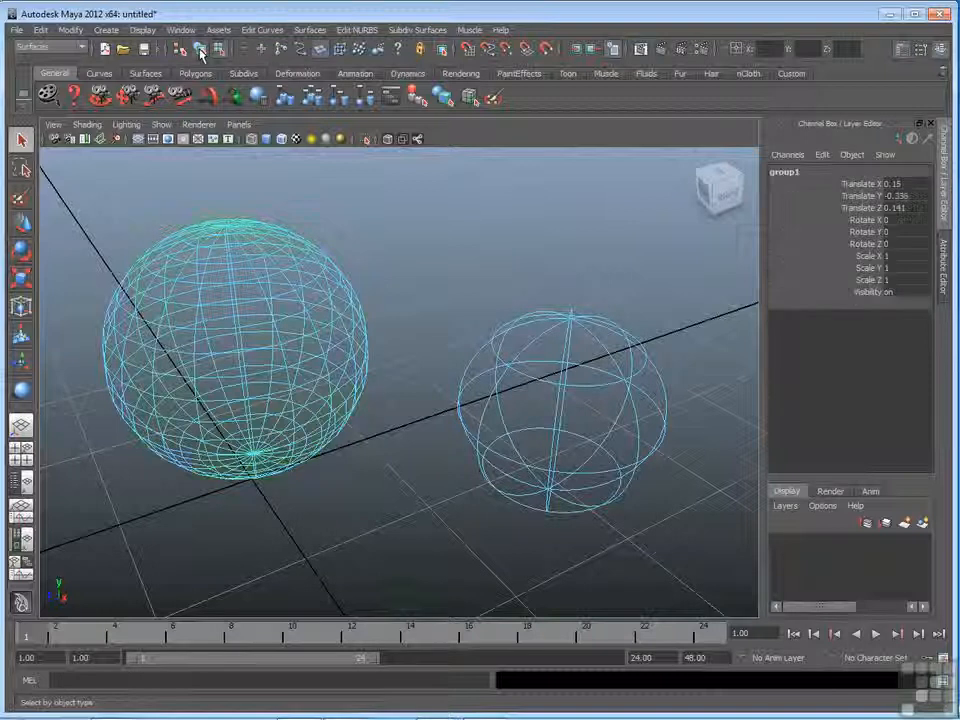
pyautogui.click(330, 296)
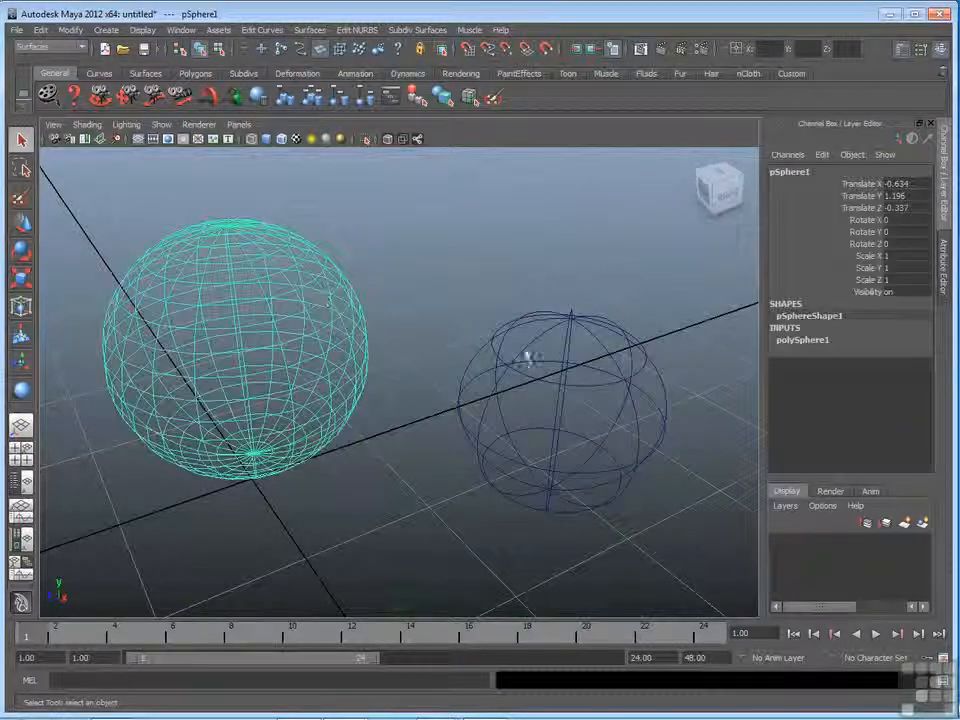
pyautogui.click(513, 368)
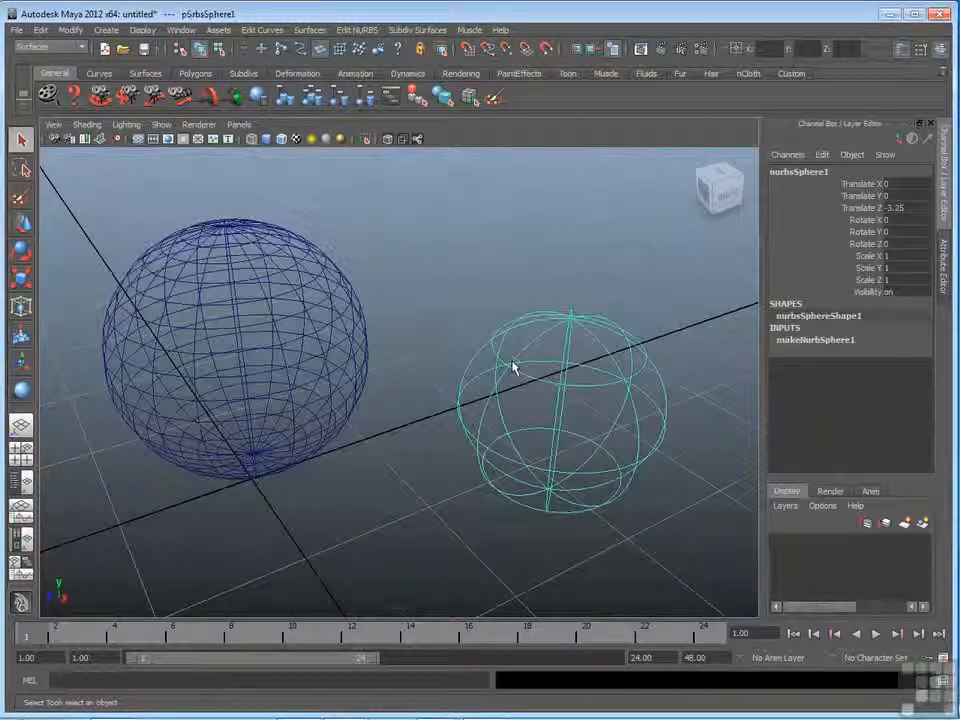